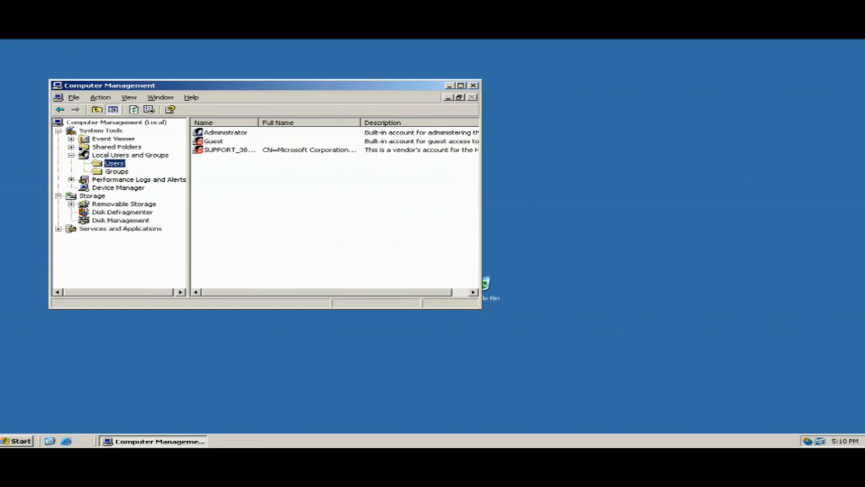
Start a new local user and enter the Managing Director's user name and full name.
right_click(225, 169)
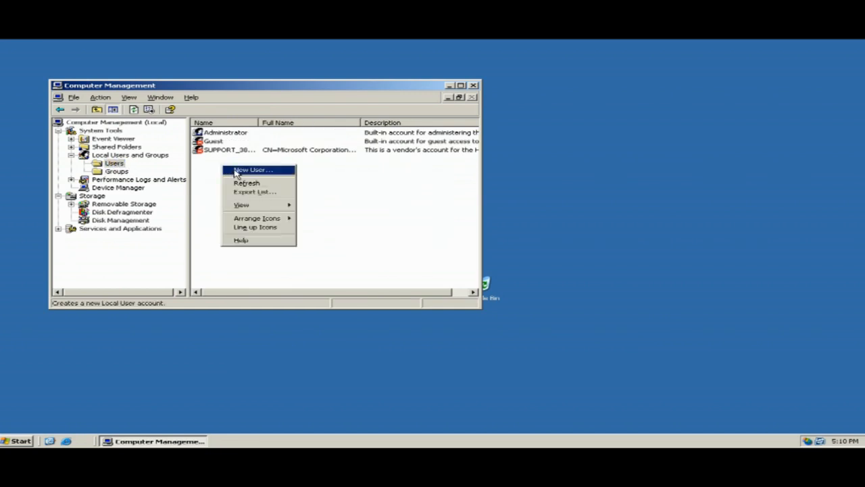
left_click(235, 170)
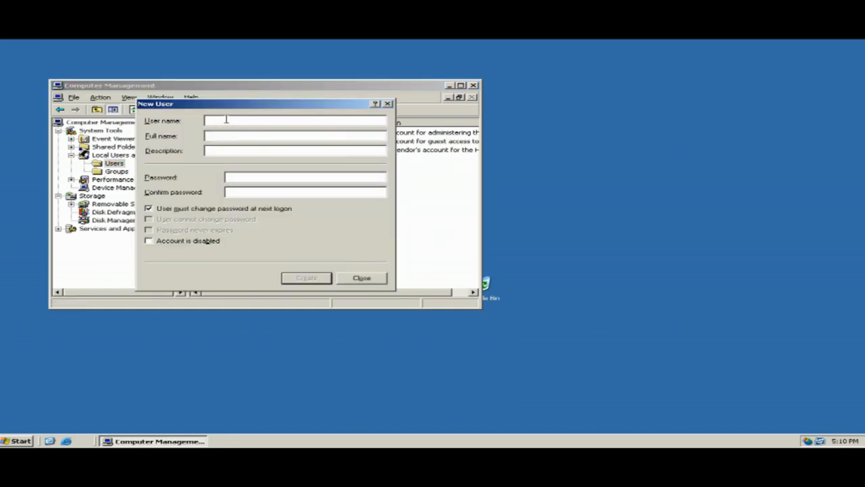
type("Hassan")
key("BackSpace")
key("BackSpace")
key("BackSpace")
key("BackSpace")
key("BackSpace")
key("BackSpace")
type("hassan")
type("a")
left_click(218, 135)
Describe the account as 'Managing Director', set its password without forced change, and create it.
left_click(214, 151)
type("Managing Director")
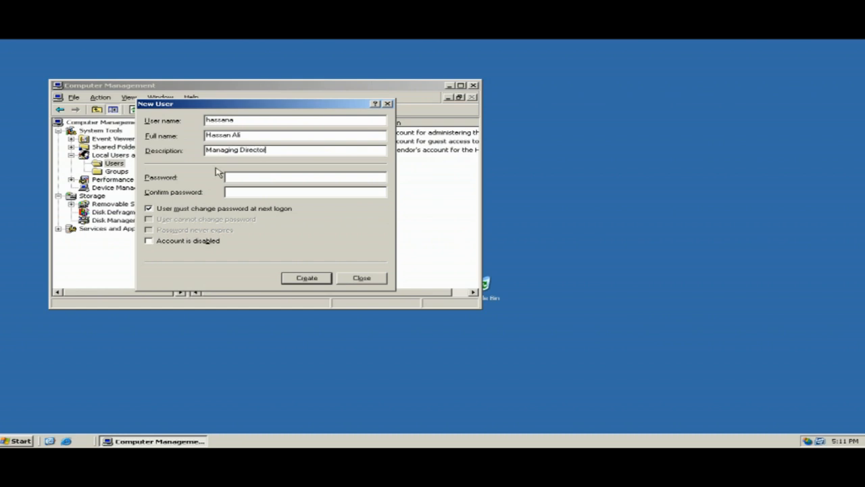
type("•••••••••")
left_click(240, 195)
type("•••••••••")
left_click(149, 209)
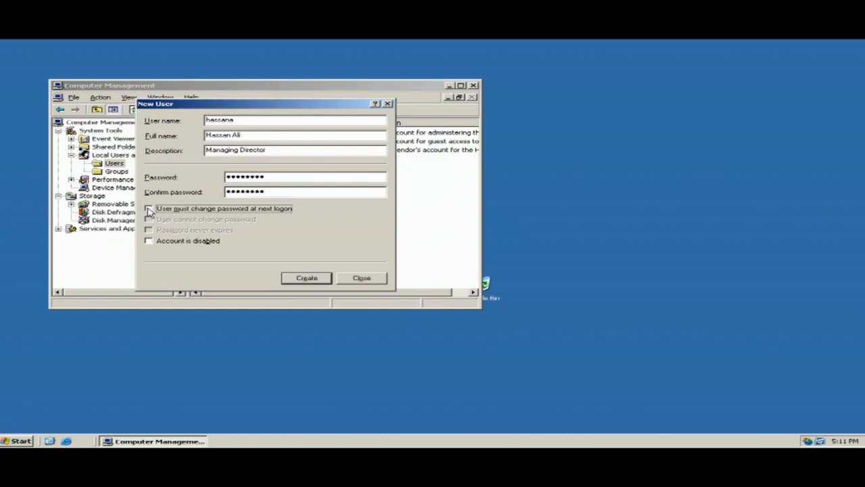
left_click(305, 279)
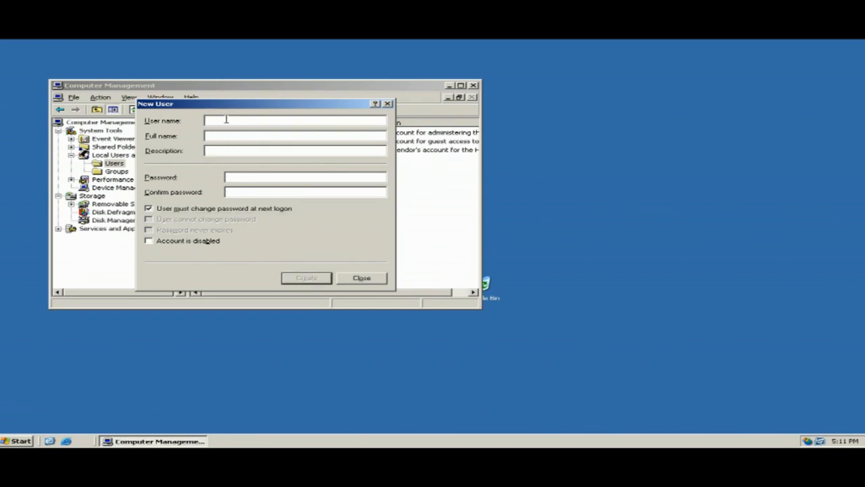
Enter the second user's account name and full name, correcting the typo.
type("r")
type("hmed")
type("m")
left_click(228, 135)
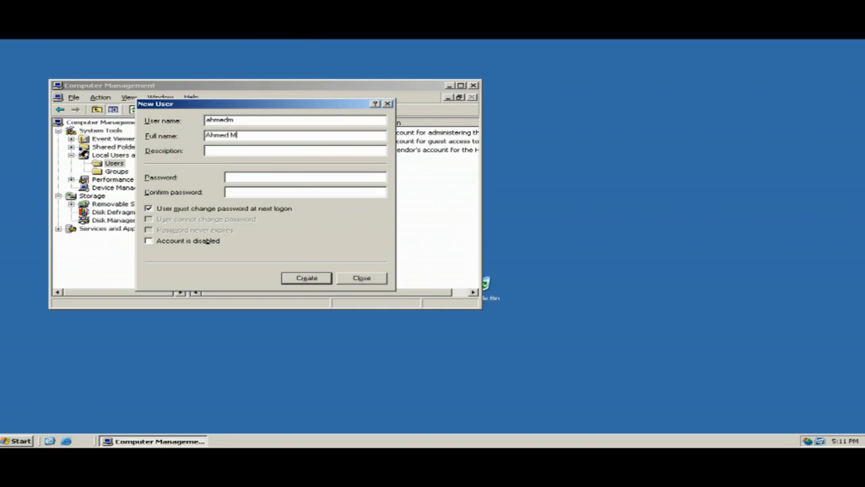
Describe the account as 'Manager', set its password without forced change, and create it.
type("M")
type("anager")
left_click(264, 178)
type("********")
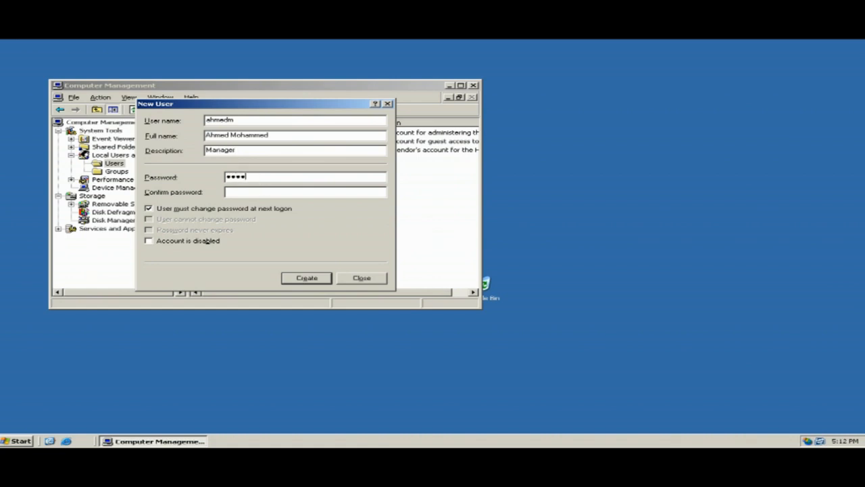
left_click(241, 193)
type("*********")
left_click(150, 209)
left_click(299, 278)
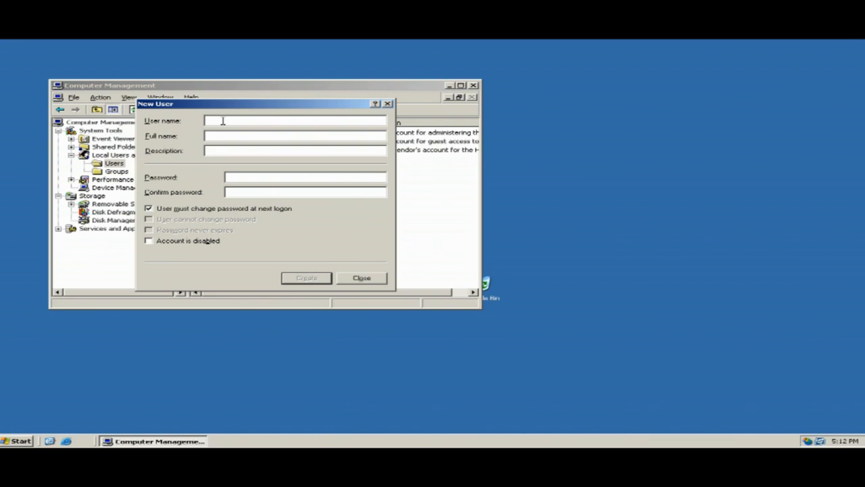
Enter the Accountant user's account name, full name and 'Accountant' description.
type("khalida")
left_click(230, 135)
type("Ka")
key("BackSpace")
type("A")
type("ccountan")
type("t")
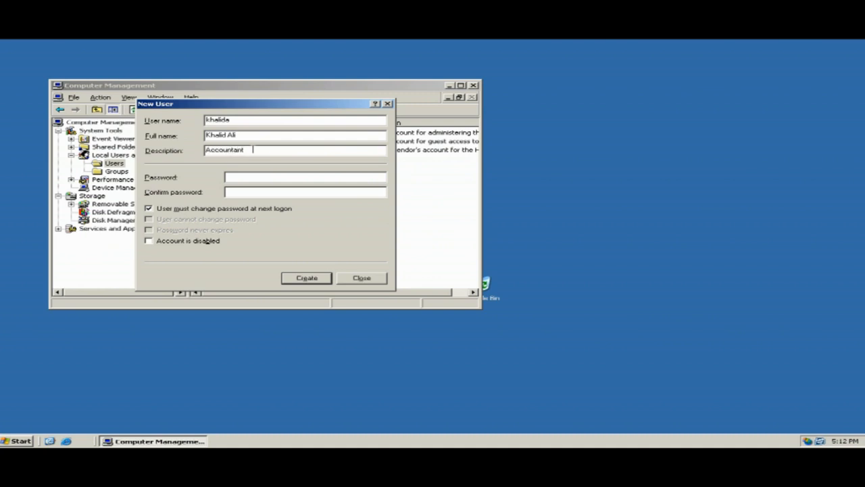
Set the Accountant's password without forced change, create the account and close the form.
left_click(258, 177)
type("********")
left_click(262, 191)
type("*********")
left_click(167, 208)
left_click(306, 278)
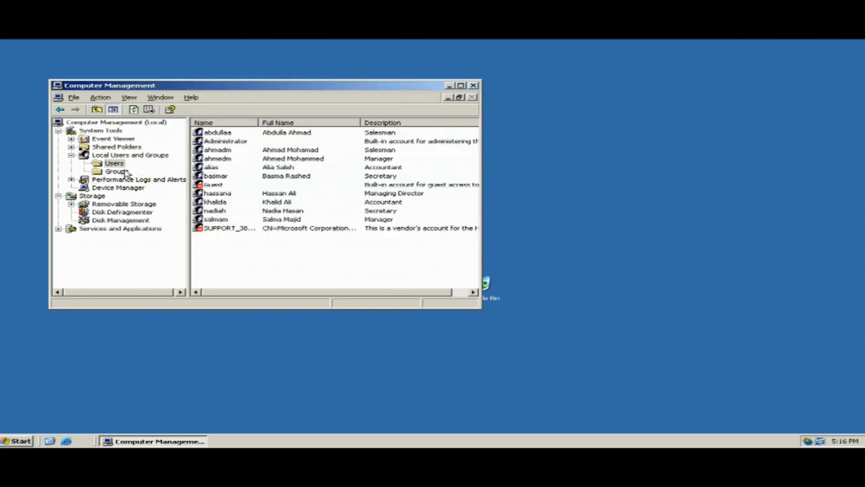
Start a new local group named 'Accounts' with a department description.
left_click(116, 171)
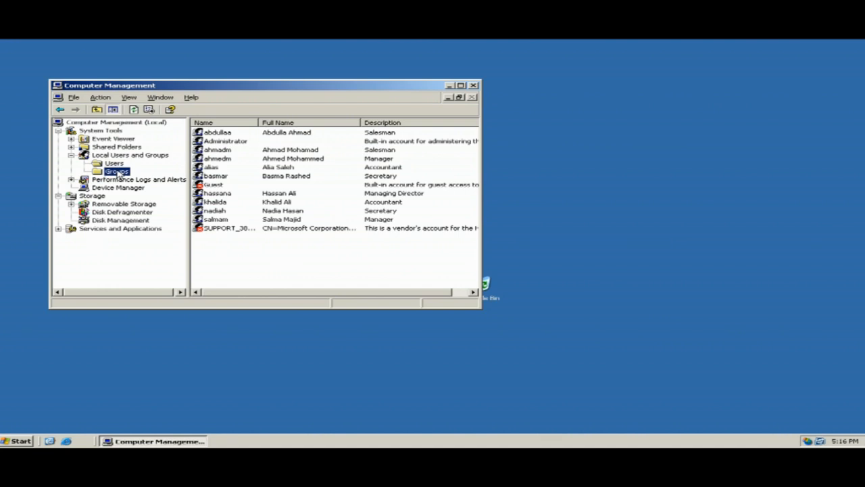
right_click(246, 256)
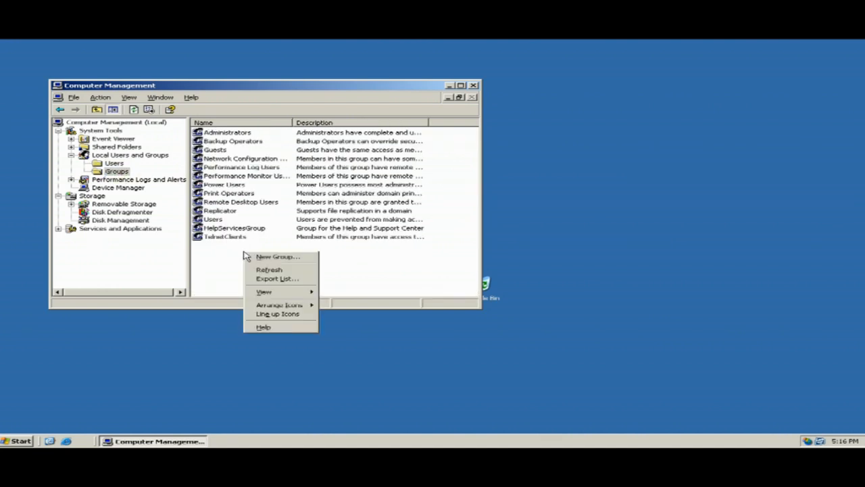
left_click(277, 257)
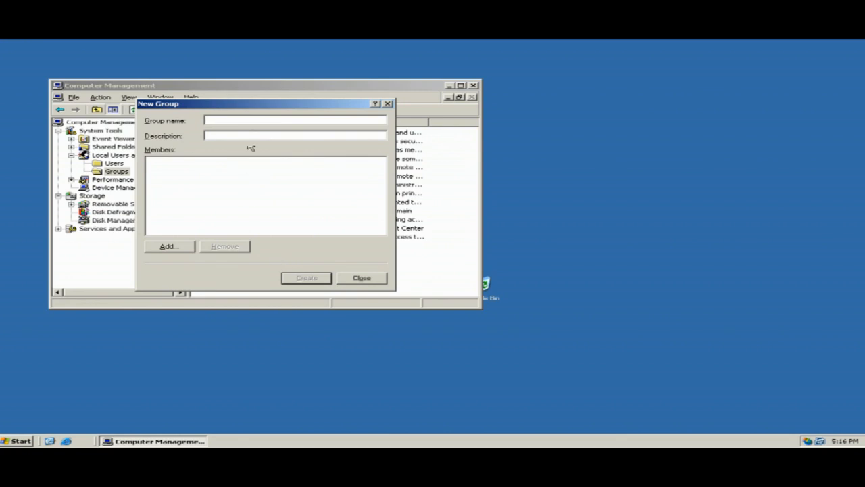
type("Accounts")
left_click(229, 136)
type("Accounts department")
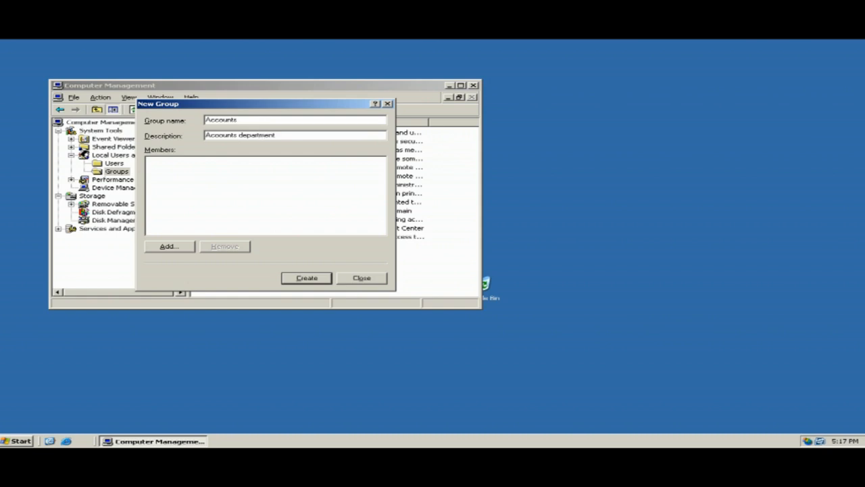
Correct the group description so 'Department' is capitalised.
left_click(224, 135)
key("BackSpace")
left_click(240, 134)
key("BackSpace")
type("D")
Add four user accounts as Accounts members, verify the names, and create the group.
left_click(168, 247)
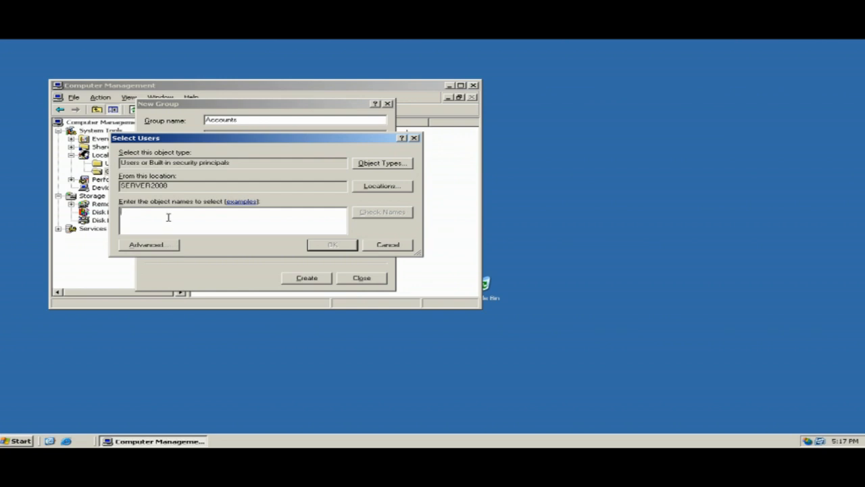
type("ahmadm")
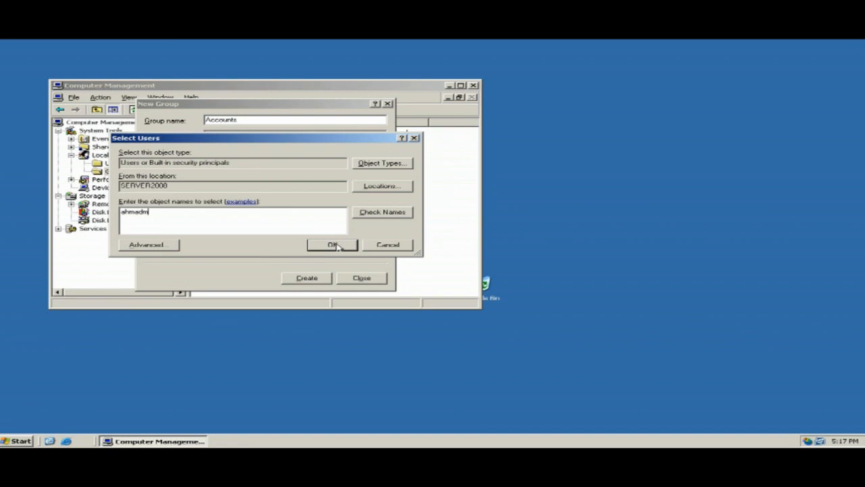
left_click(376, 213)
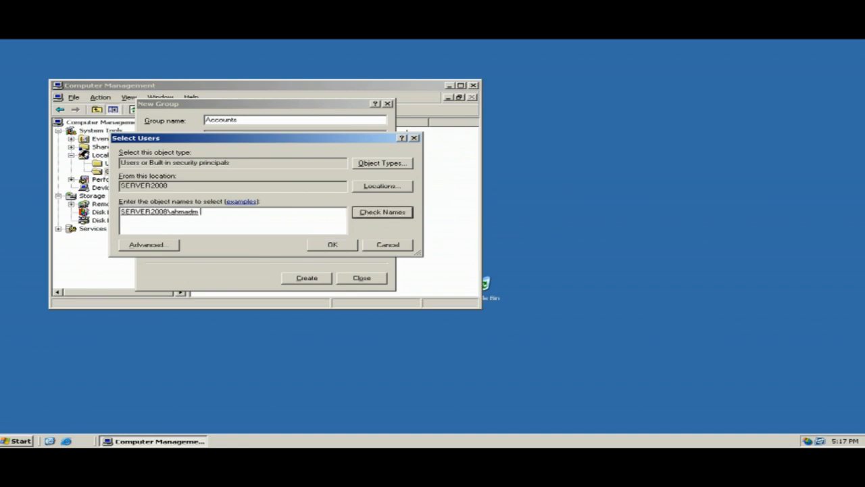
type("; khalida")
left_click(371, 217)
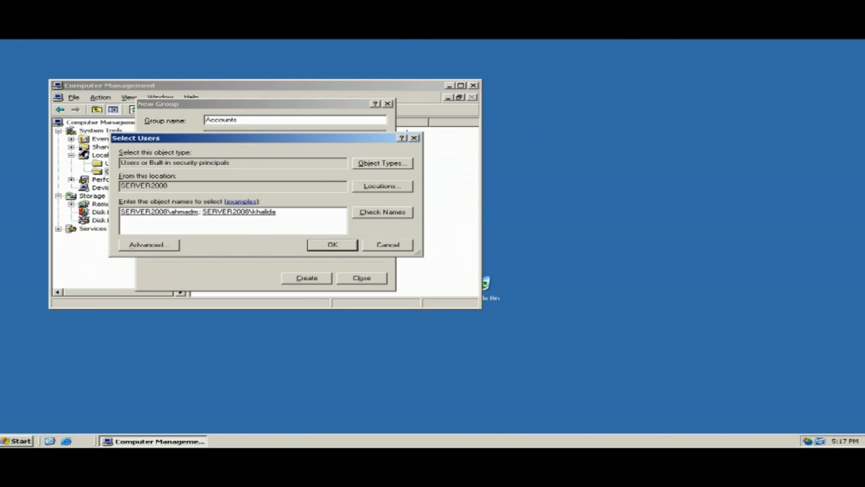
type("; alias")
left_click(389, 214)
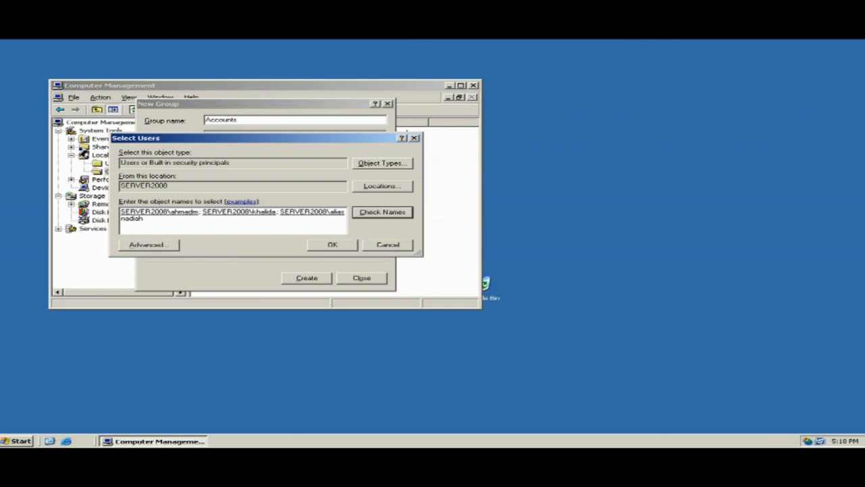
left_click(390, 215)
left_click(331, 246)
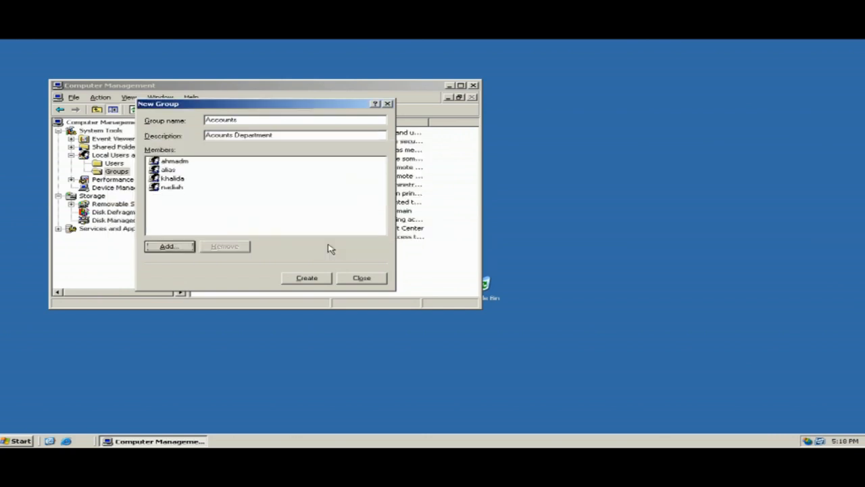
left_click(302, 279)
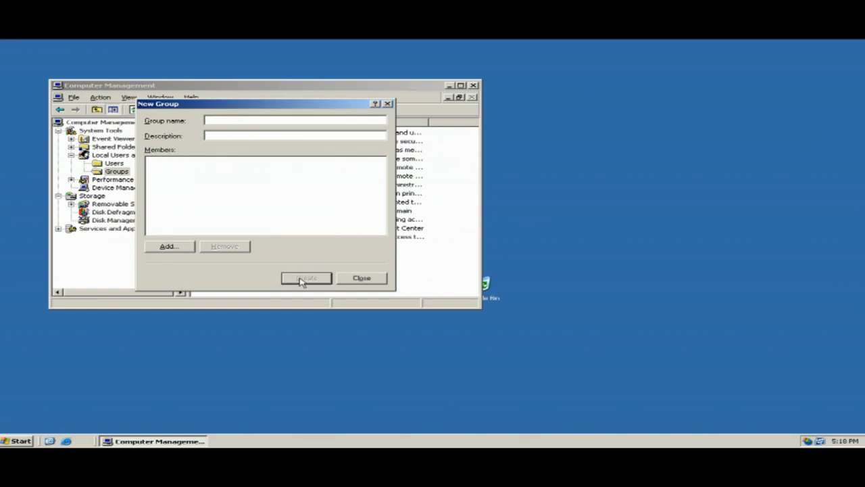
Check the Sales and Accounts group members, then close Computer Management.
left_click(362, 277)
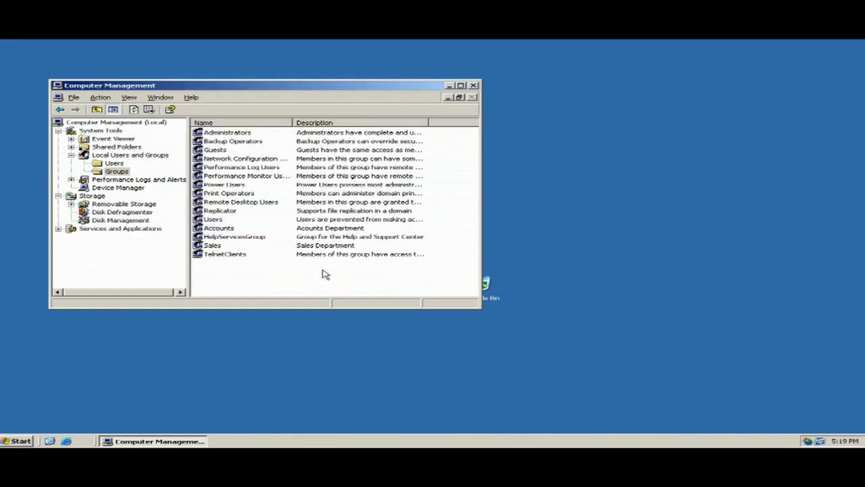
left_click(214, 246)
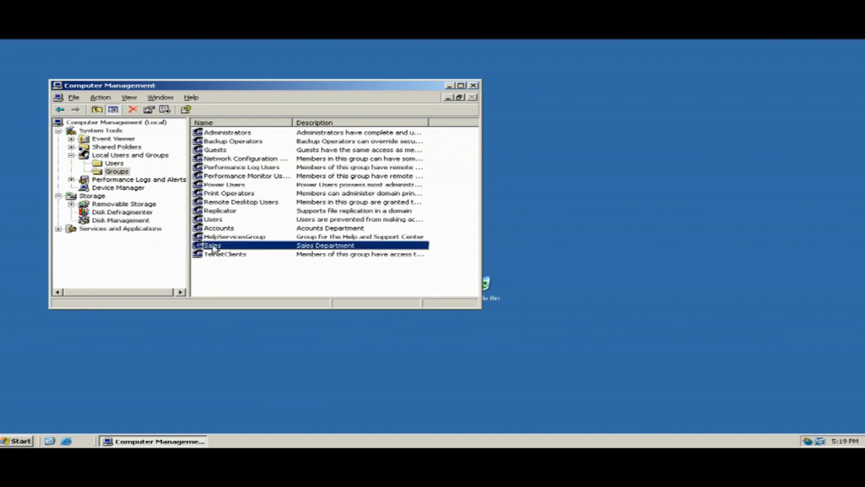
double_click(214, 248)
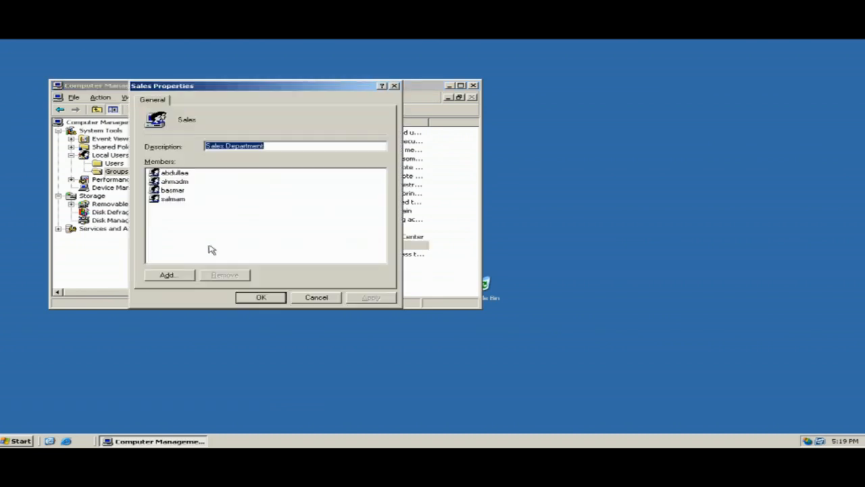
left_click(280, 300)
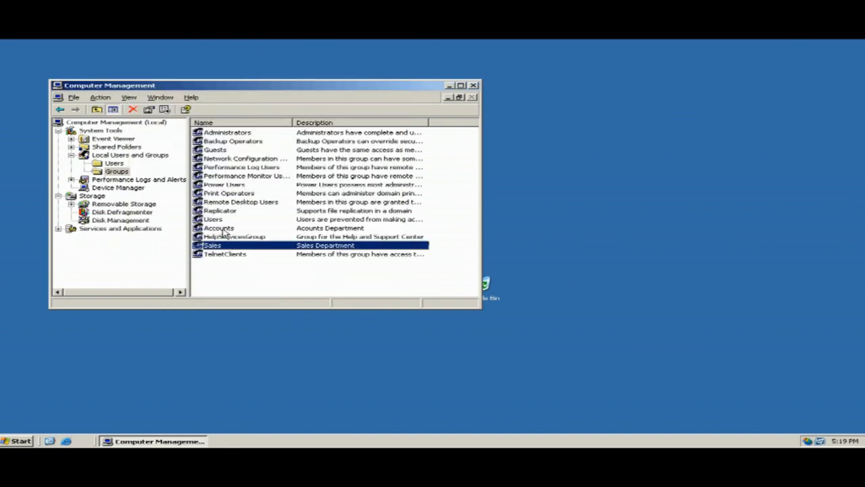
double_click(223, 230)
left_click(262, 299)
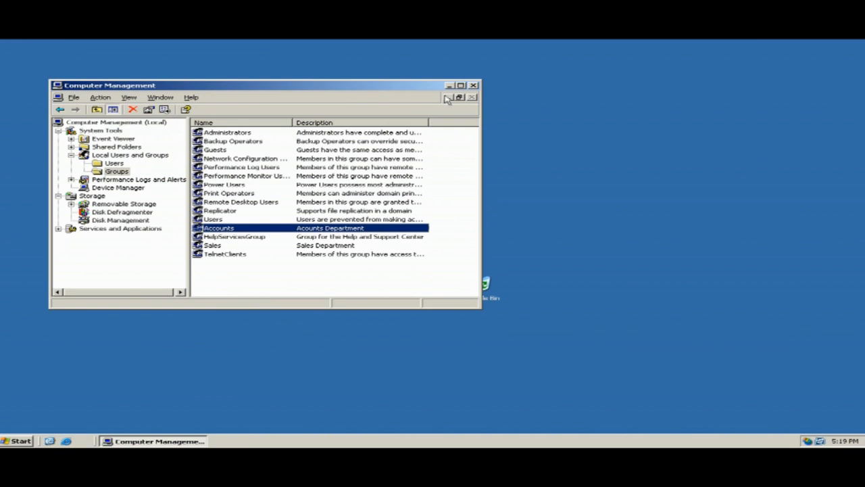
left_click(474, 86)
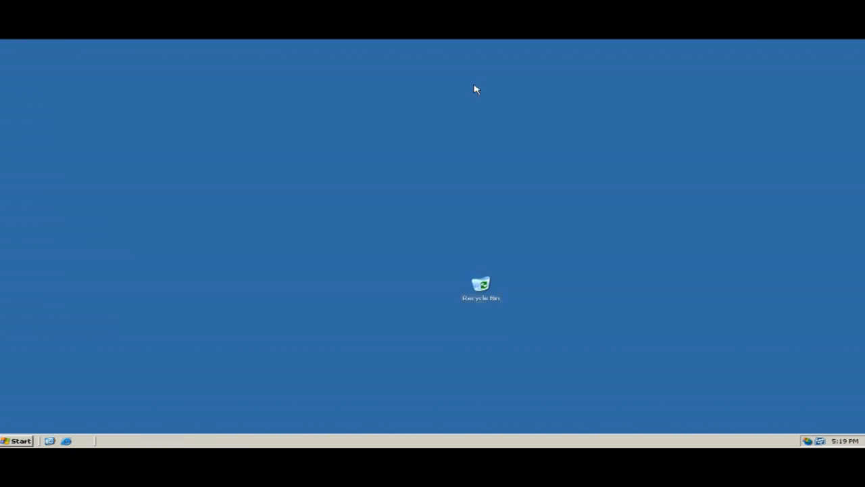
Create a folder named 'Company Sales' at the root of Local Disk (C:).
left_click(22, 441)
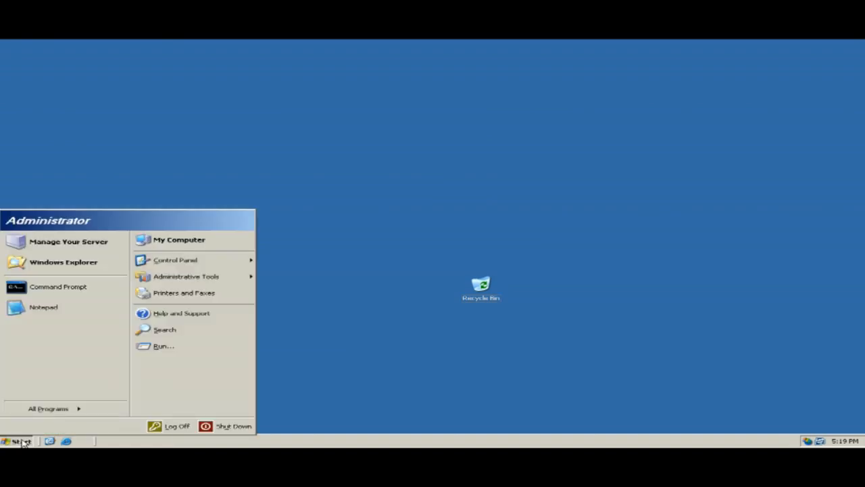
left_click(179, 241)
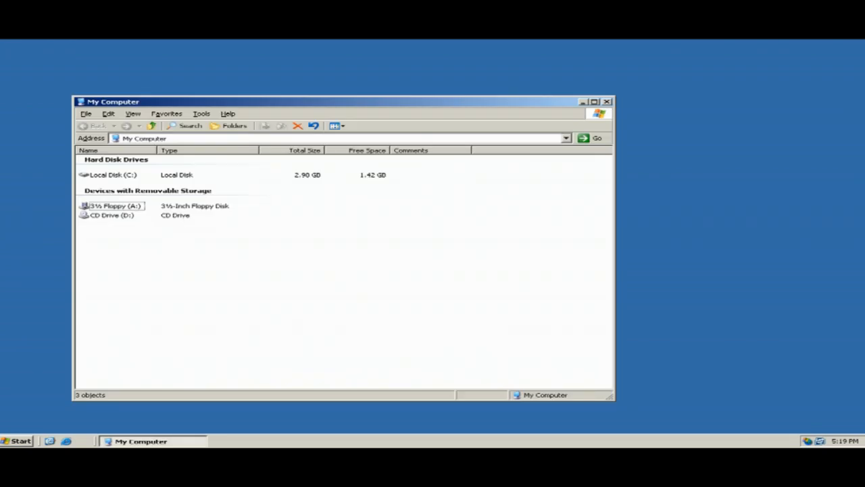
left_click(121, 175)
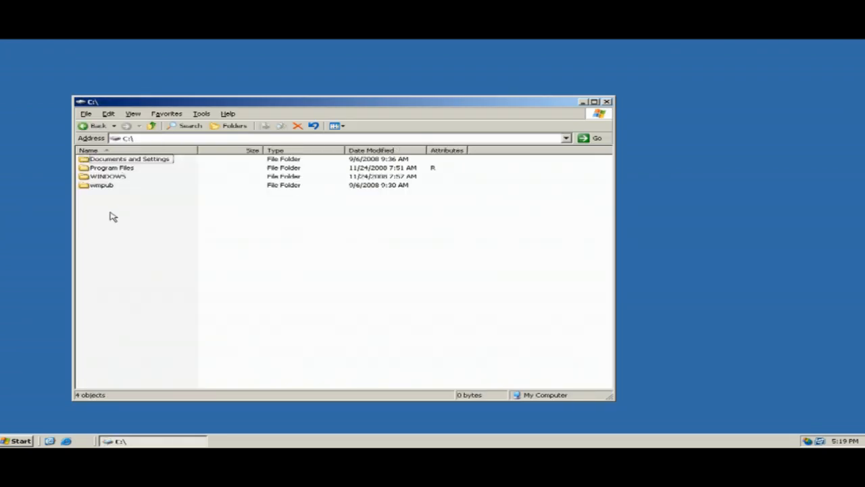
right_click(109, 212)
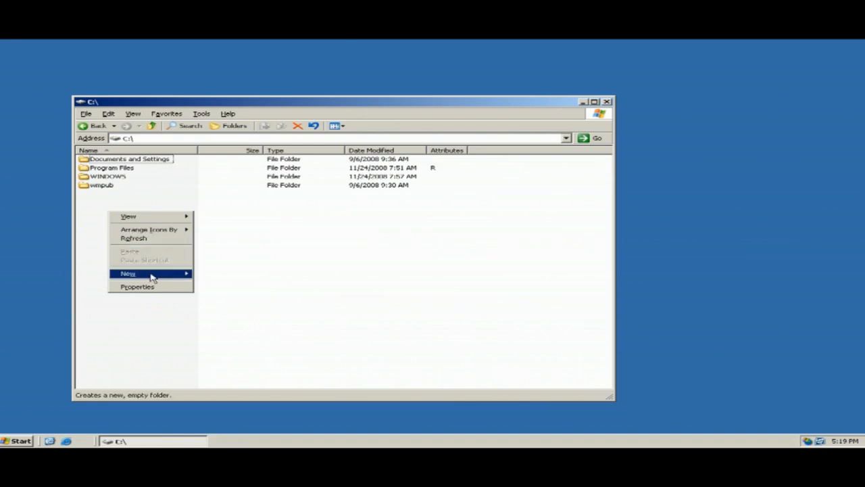
mouse_move(161, 277)
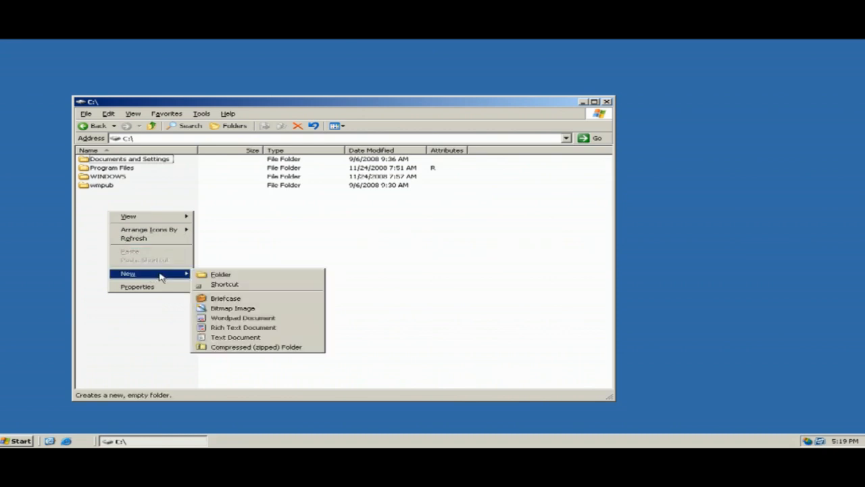
left_click(218, 274)
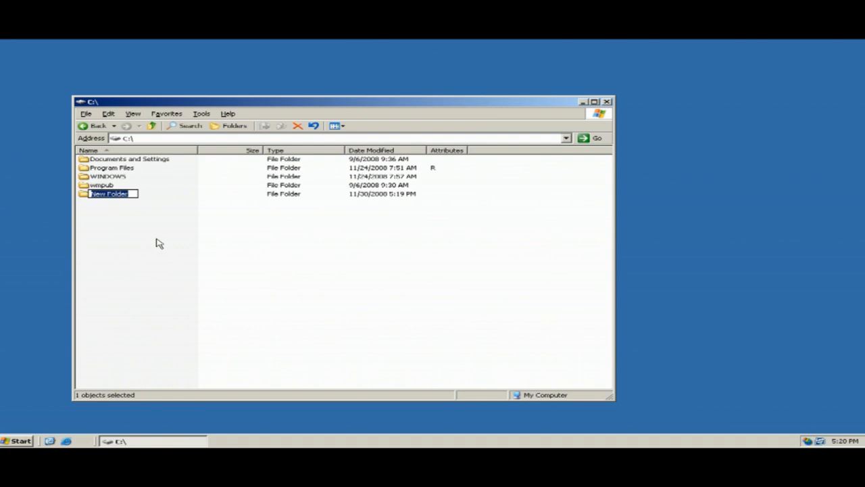
type("C")
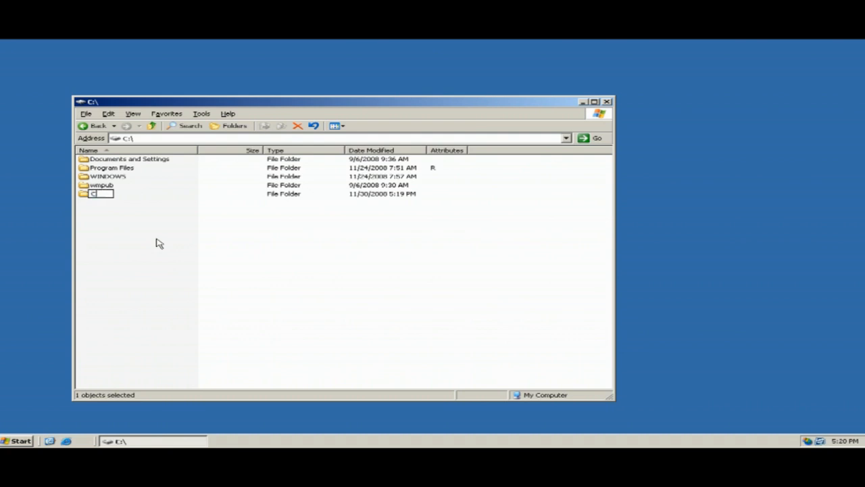
type("ompany Sales")
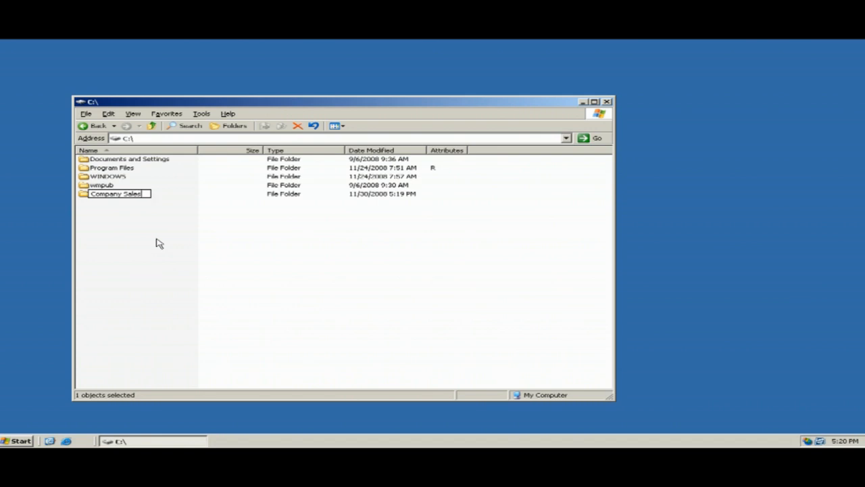
left_click(153, 241)
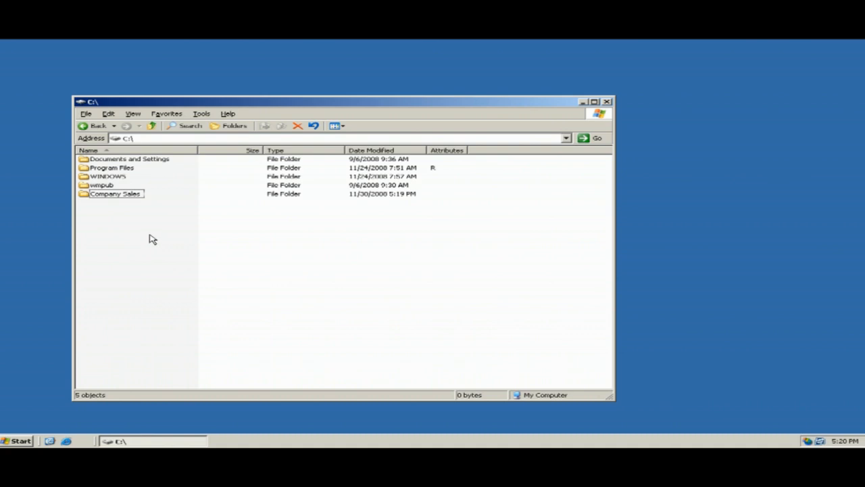
Inspect the CREATOR OWNER, SYSTEM and Users permissions on Company Sales, then open Advanced settings.
right_click(109, 197)
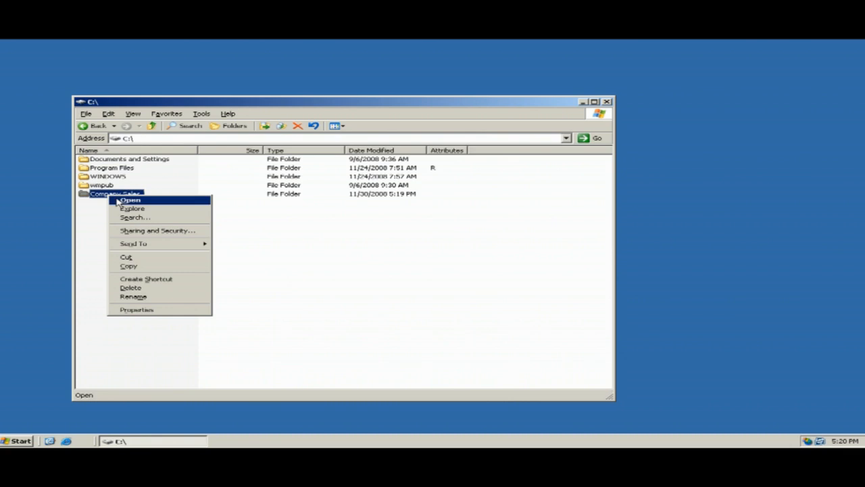
left_click(137, 234)
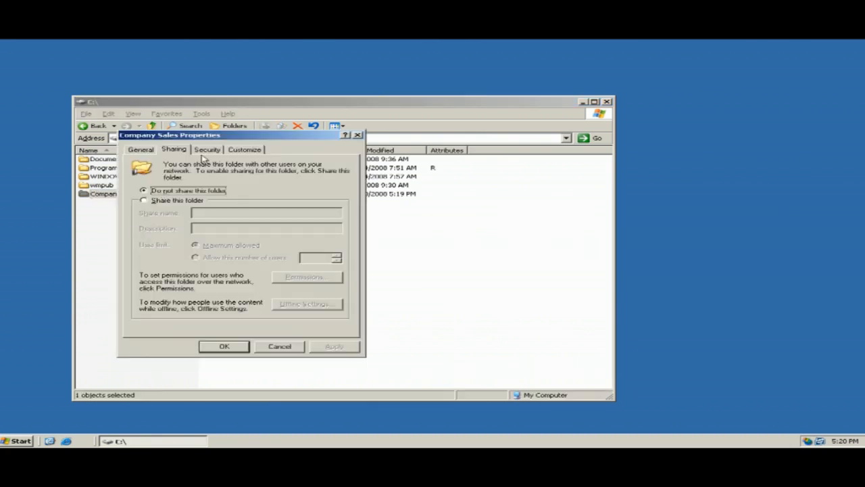
left_click(206, 150)
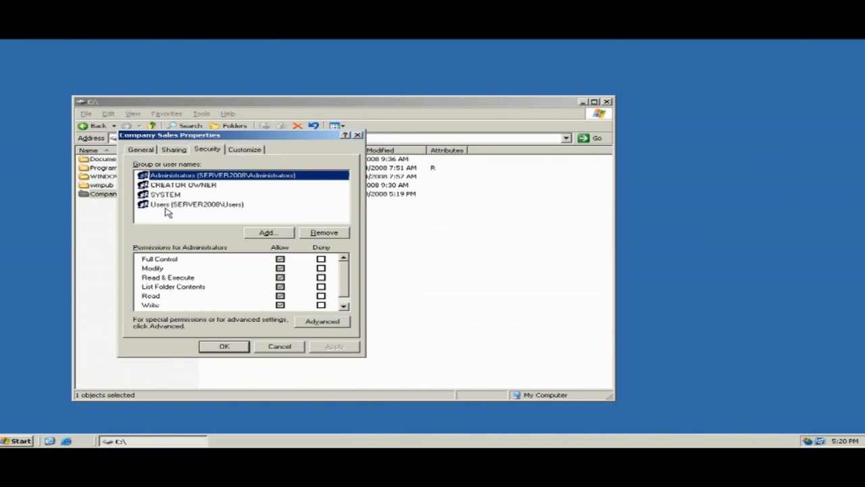
left_click(175, 185)
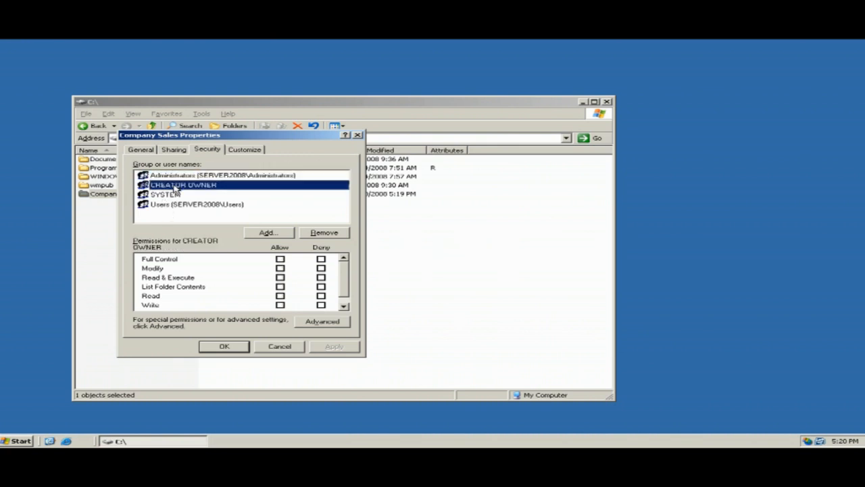
left_click(175, 196)
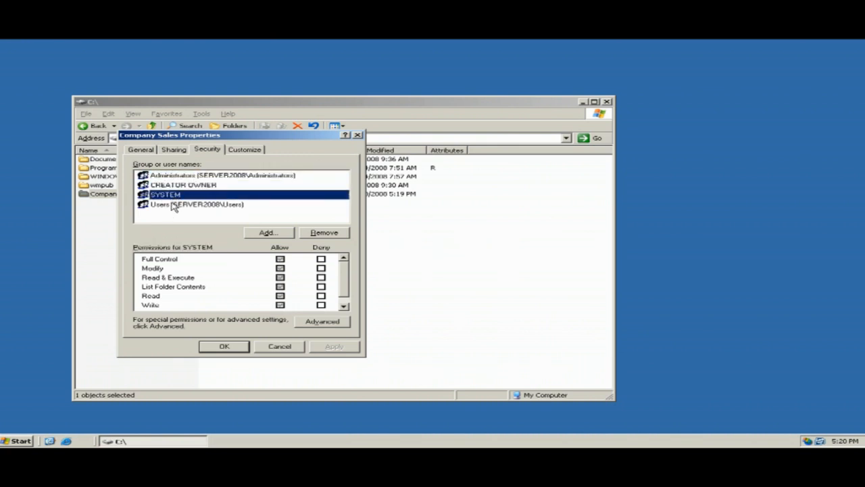
left_click(174, 206)
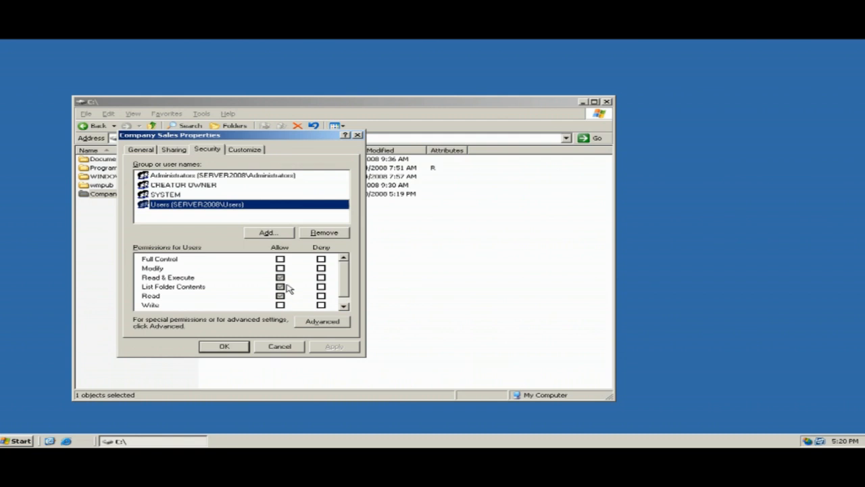
left_click(318, 322)
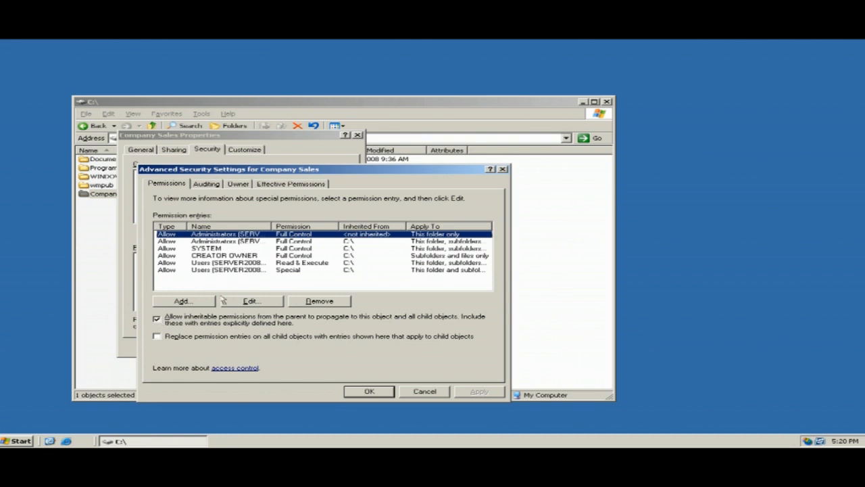
Turn off inheritance, copy the entries, and remove the Users and SYSTEM permissions.
left_click(164, 322)
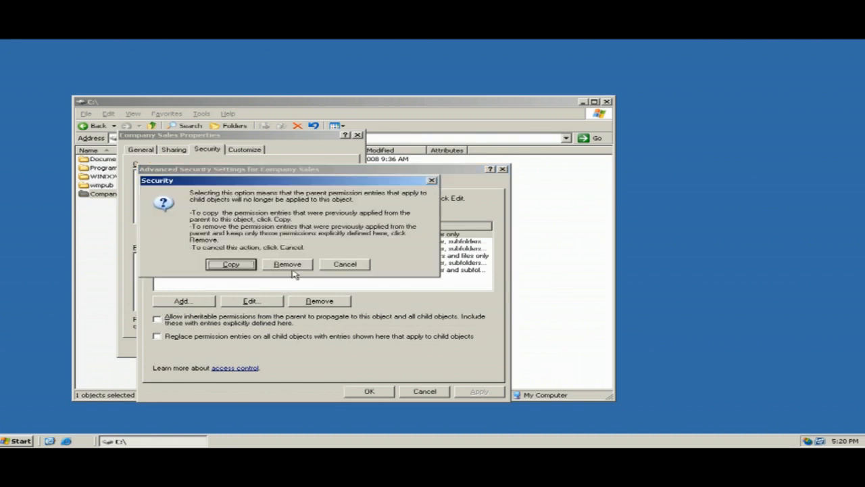
left_click(248, 265)
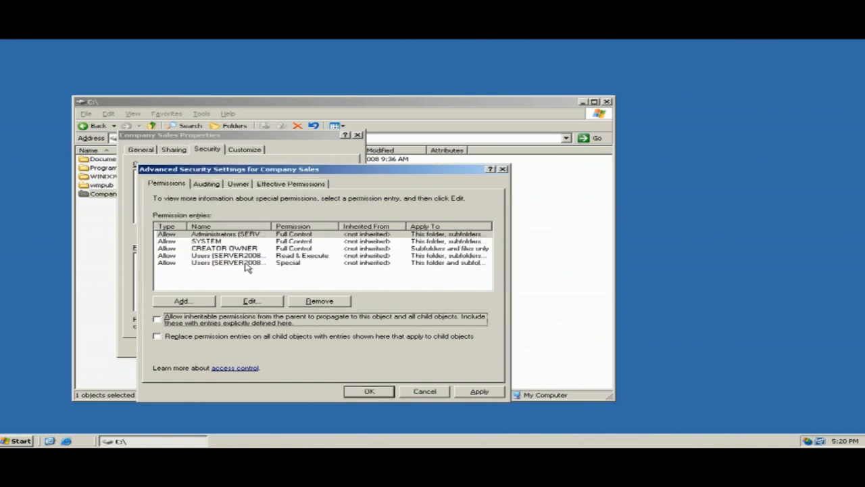
left_click(230, 265)
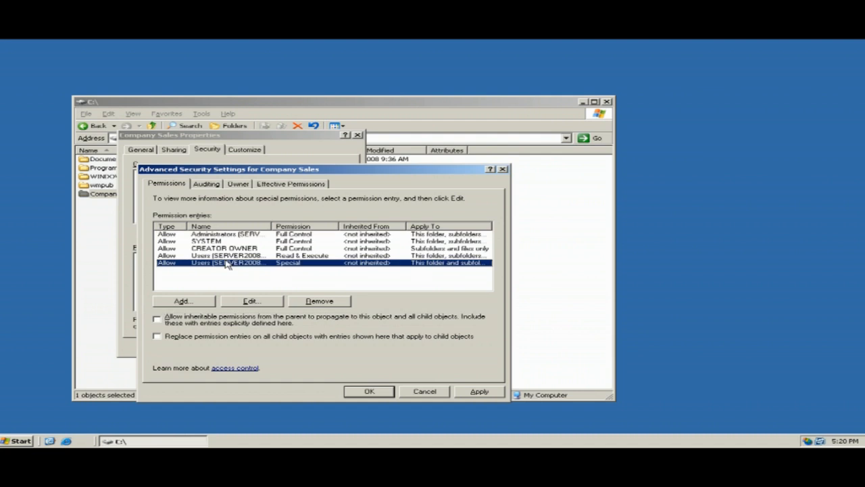
left_click(319, 302)
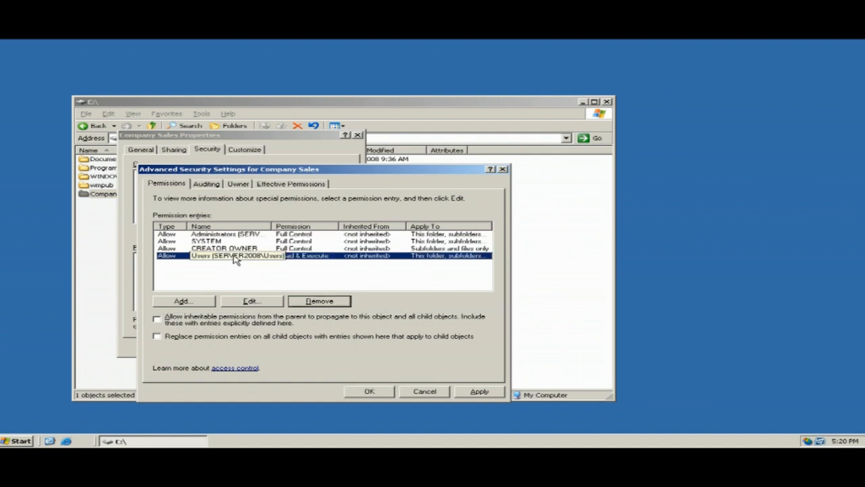
left_click(319, 301)
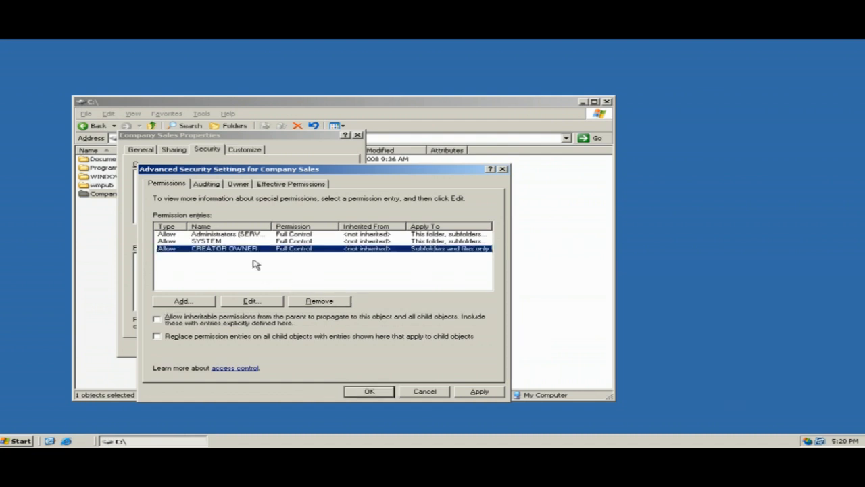
left_click(220, 242)
left_click(320, 301)
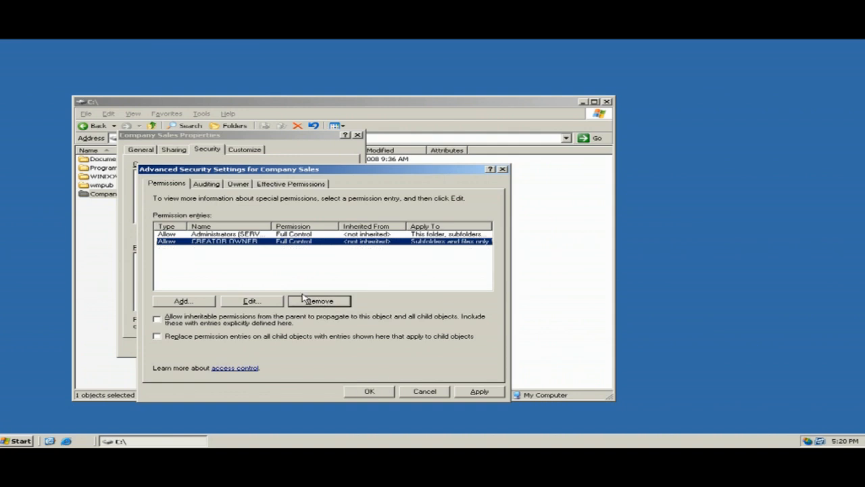
left_click(477, 393)
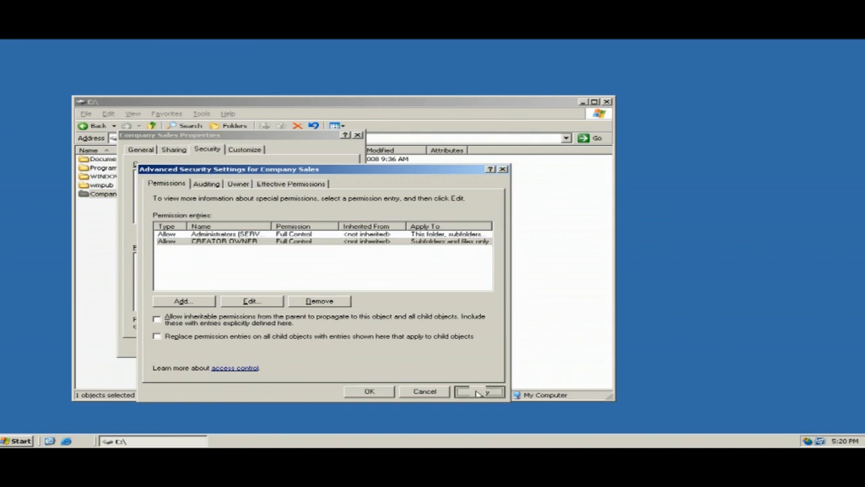
left_click(369, 392)
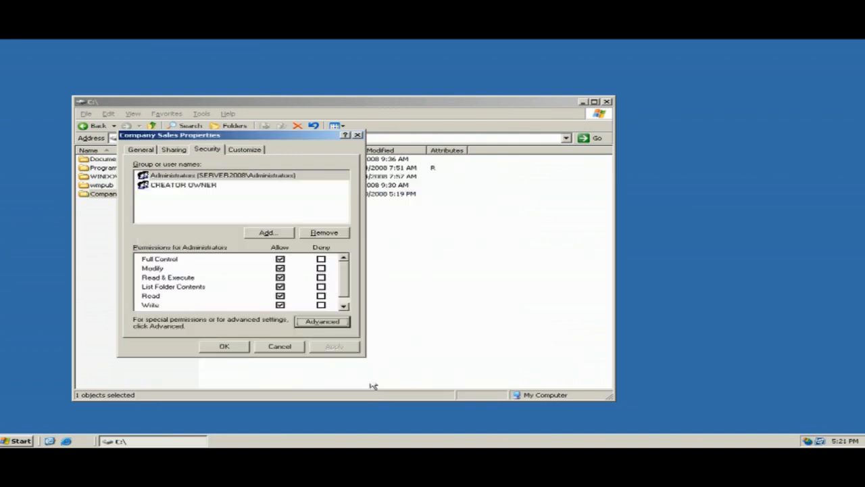
Add the Sales and Accounts groups to the Company Sales folder's security list.
left_click(264, 233)
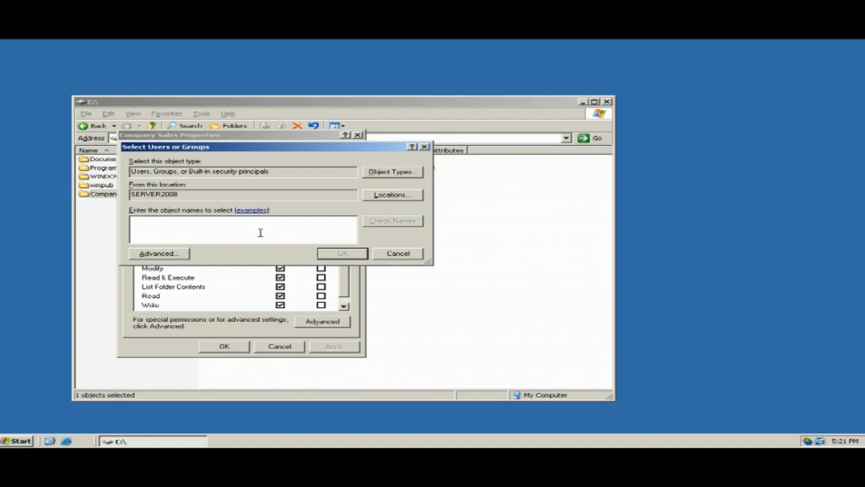
type("sales")
left_click(383, 225)
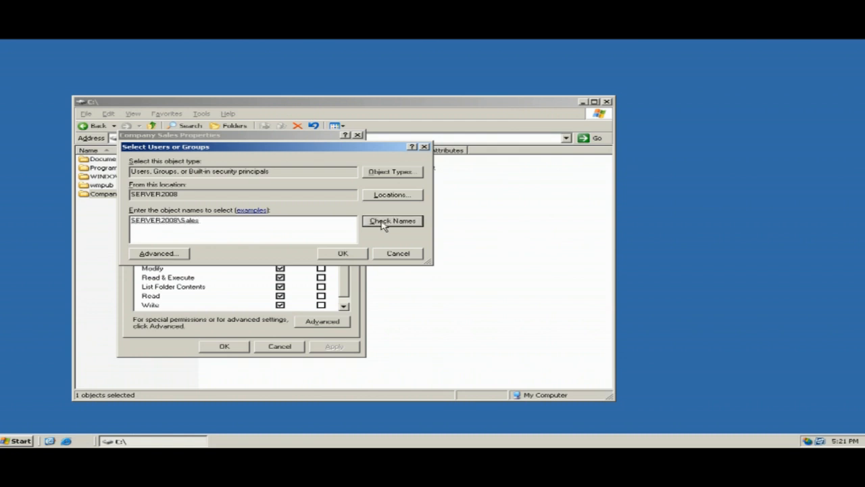
type("Accounts")
left_click(404, 221)
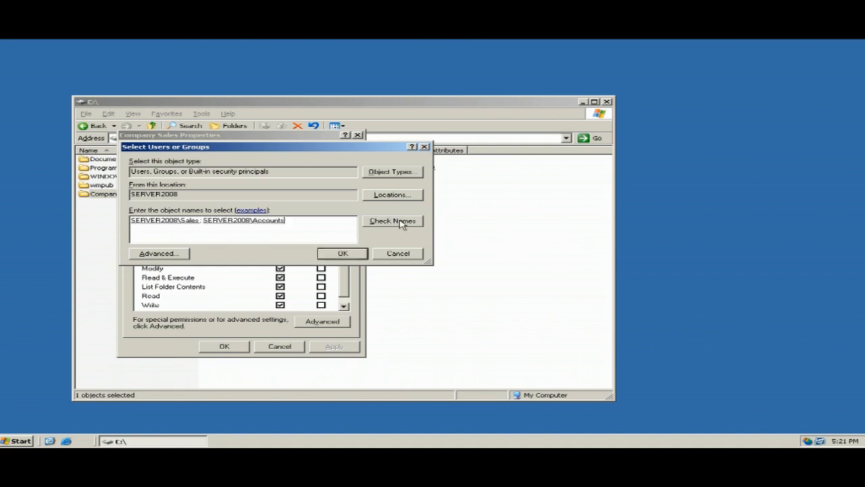
left_click(337, 254)
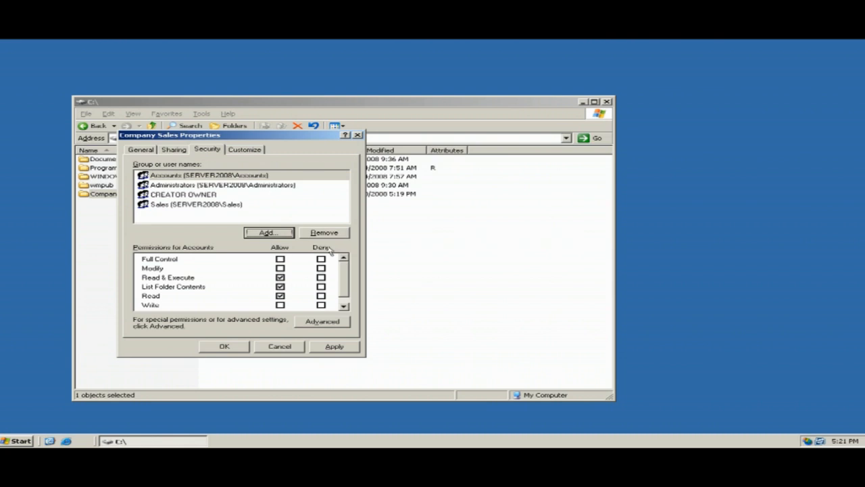
Tick Allow Write for the Sales group on Company Sales, apply it, and close Properties with OK.
left_click(181, 177)
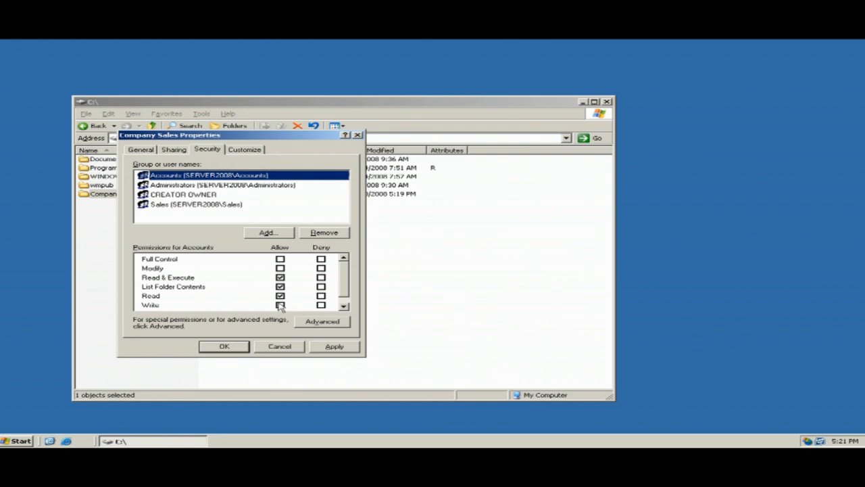
left_click(162, 206)
left_click(280, 304)
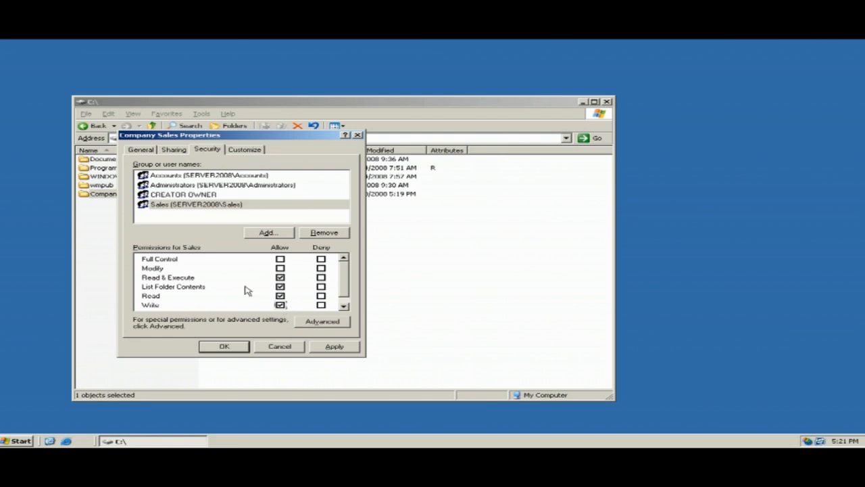
scroll(247, 290, "down", 1)
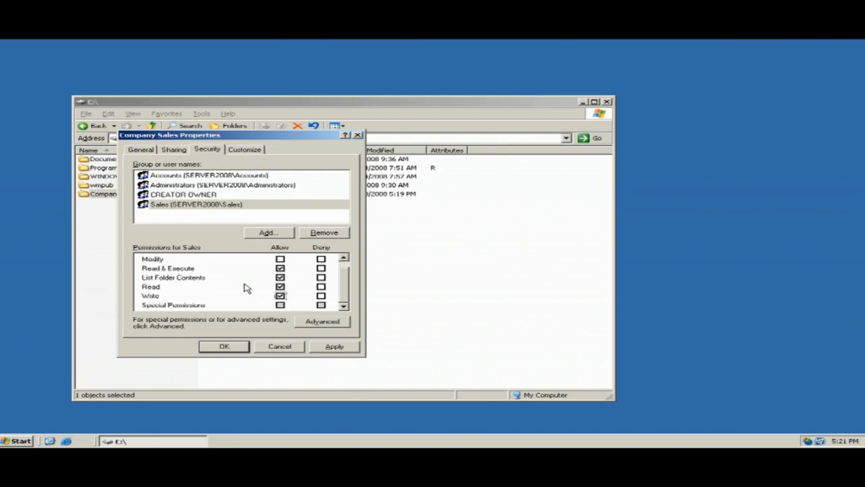
left_click(335, 347)
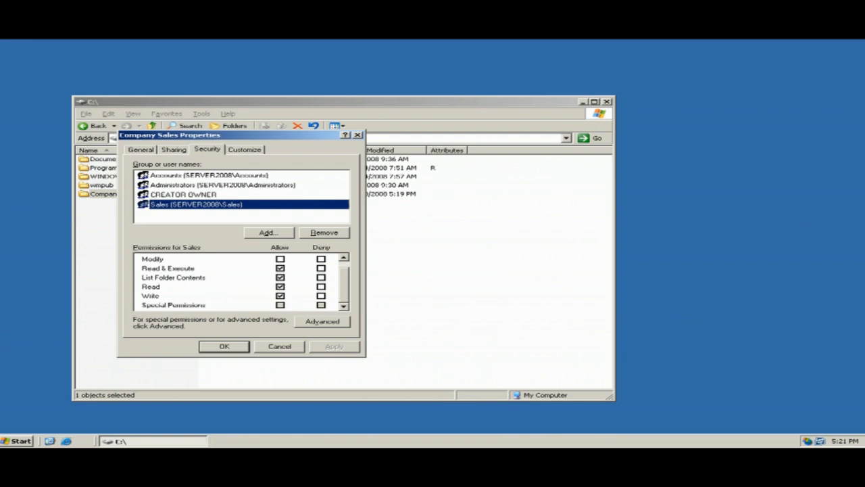
left_click(175, 177)
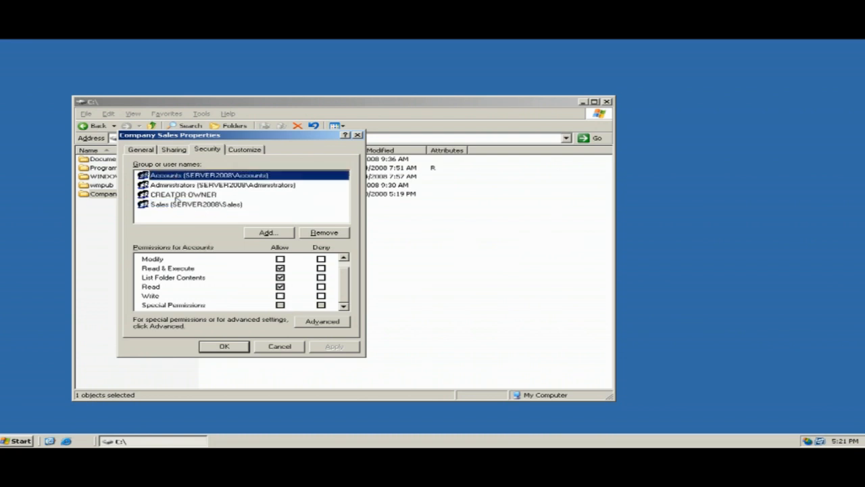
left_click(172, 205)
left_click(230, 348)
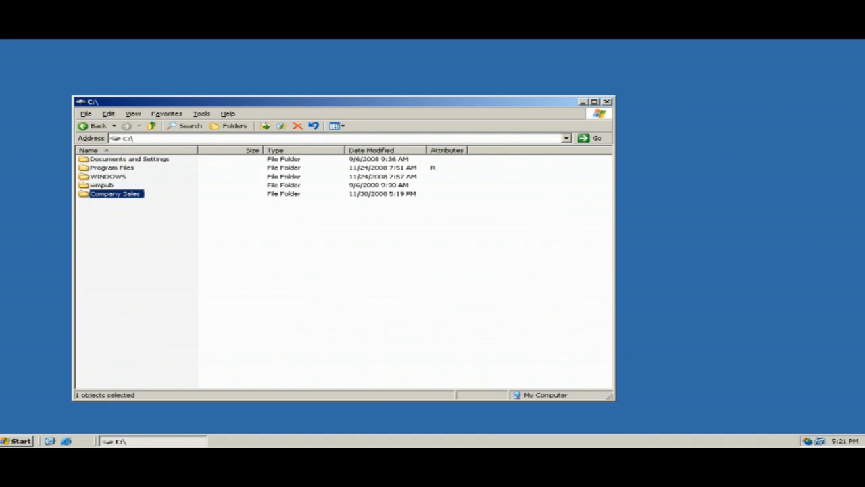
Close the C:\ window, log off Administrator, and sign in with the Sales test user's password.
left_click(607, 105)
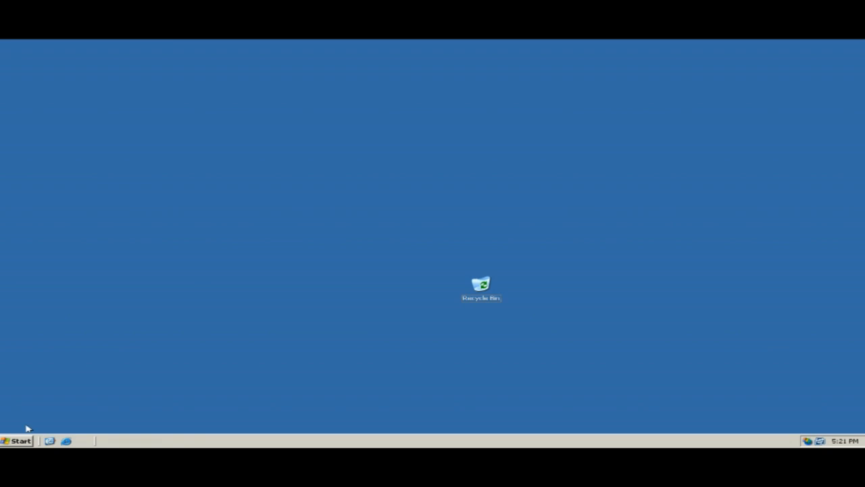
left_click(20, 440)
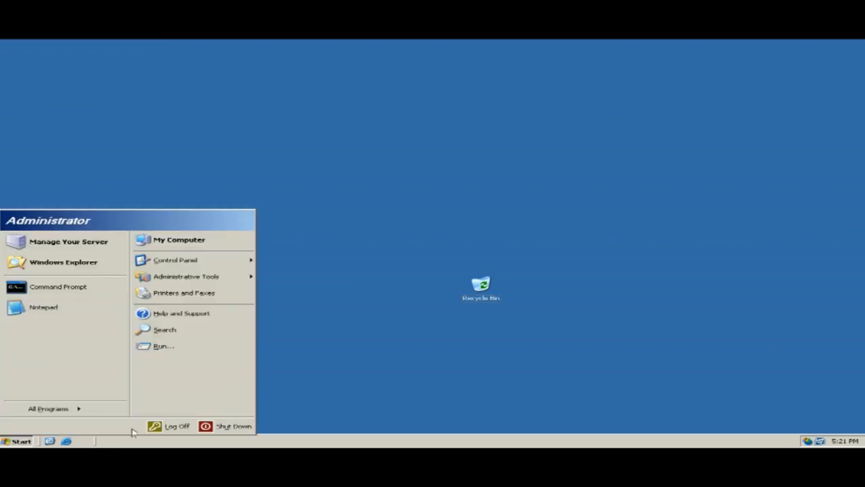
left_click(166, 429)
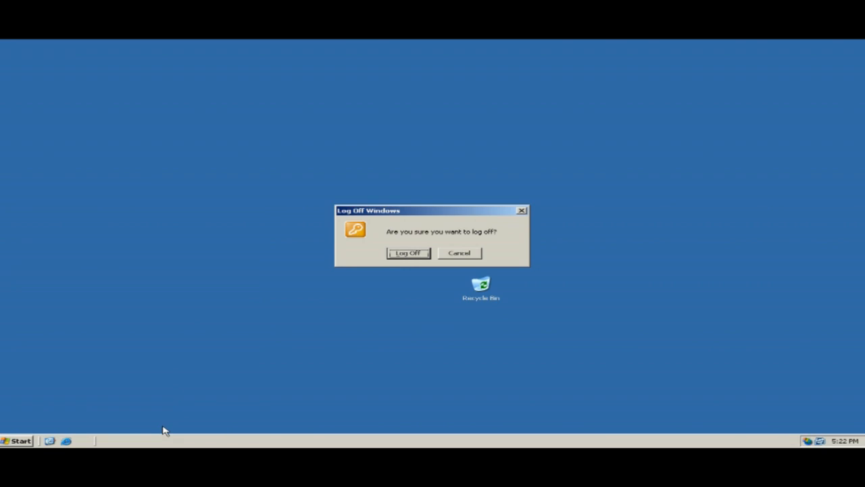
left_click(399, 253)
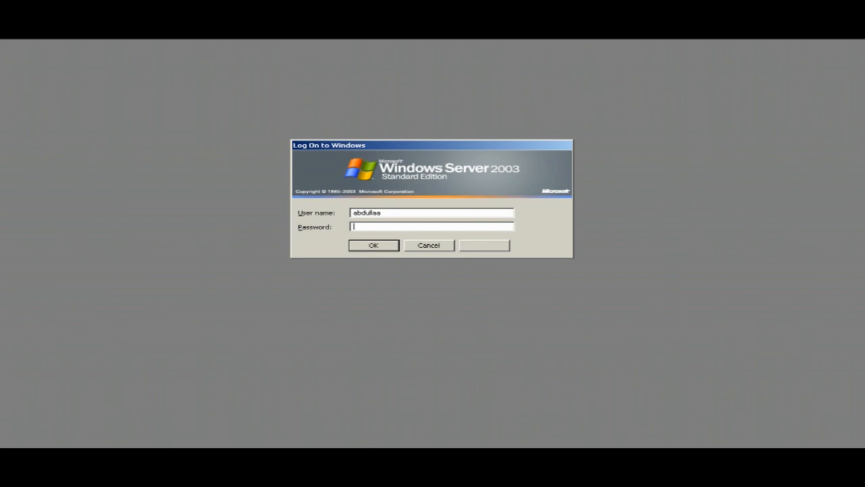
type("*******")
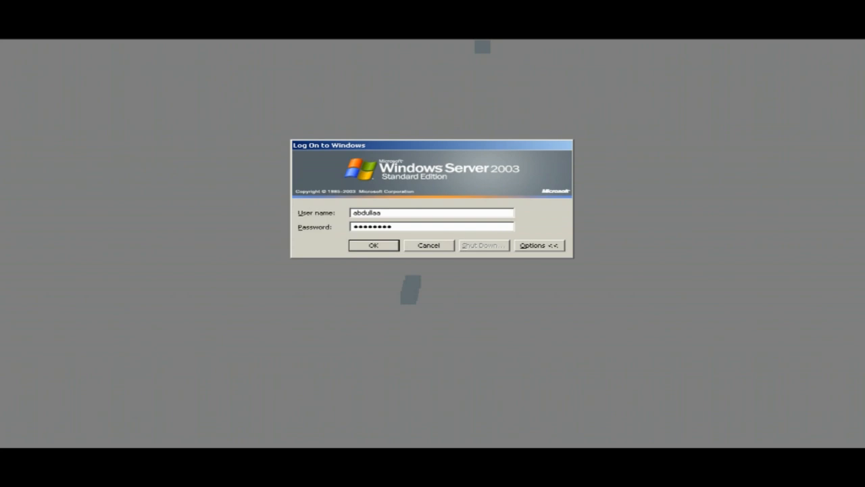
left_click(389, 247)
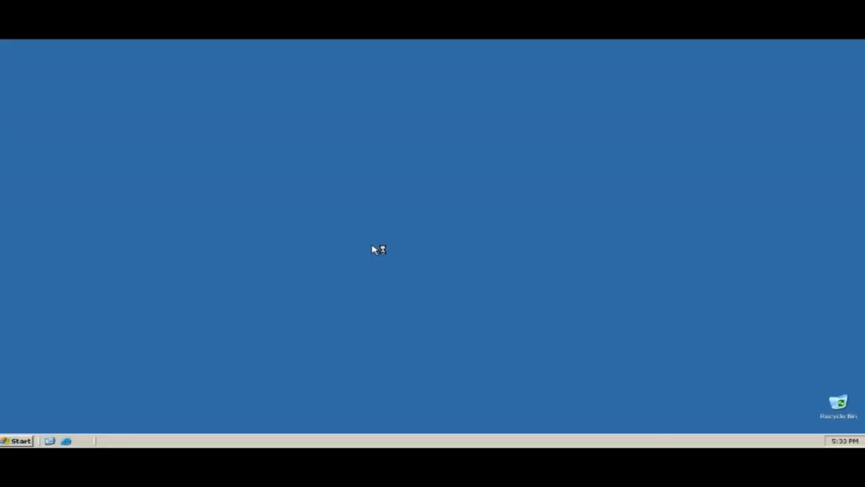
Open the Company Sales folder on Local Disk (C:) through My Computer.
key("super")
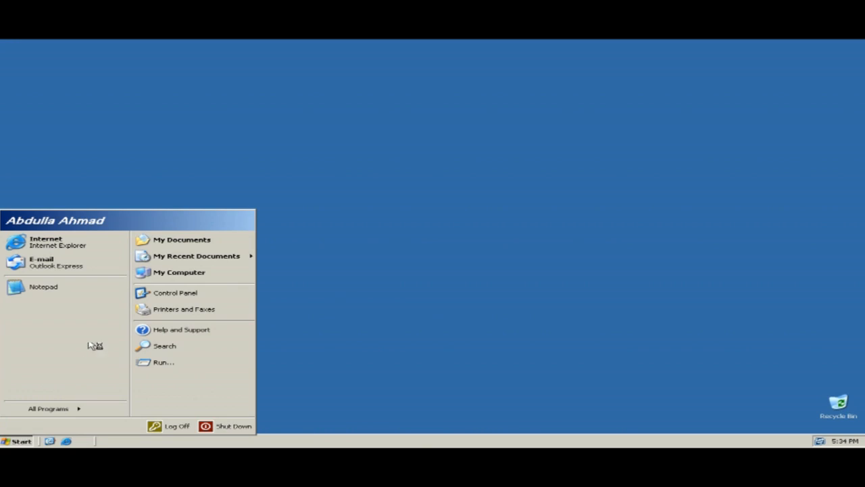
left_click(175, 273)
double_click(88, 154)
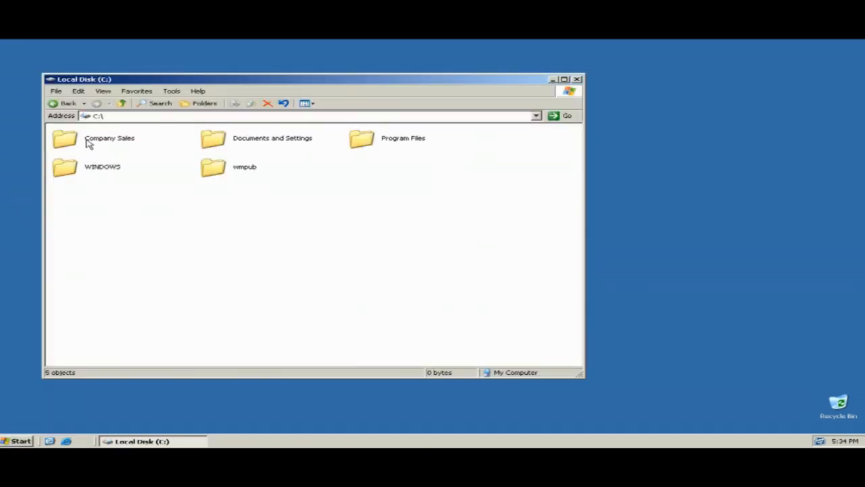
double_click(87, 145)
Create a new text document in Company Sales and name it 'Company Sales'.
right_click(88, 139)
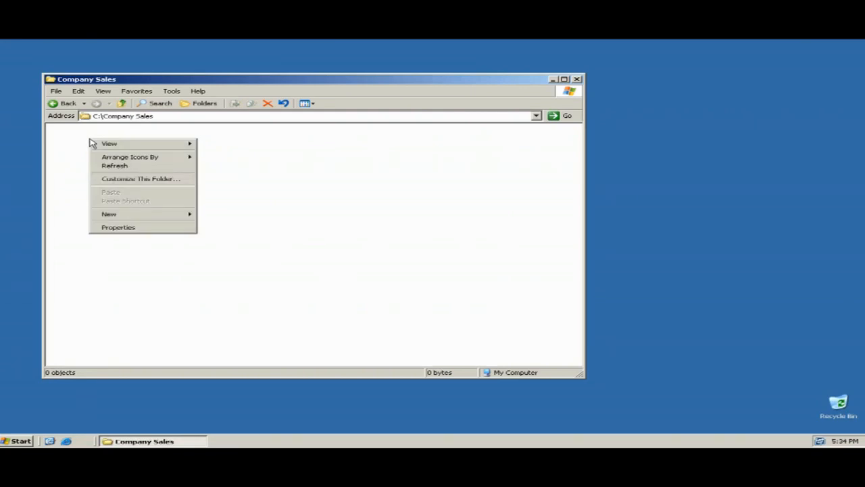
mouse_move(158, 215)
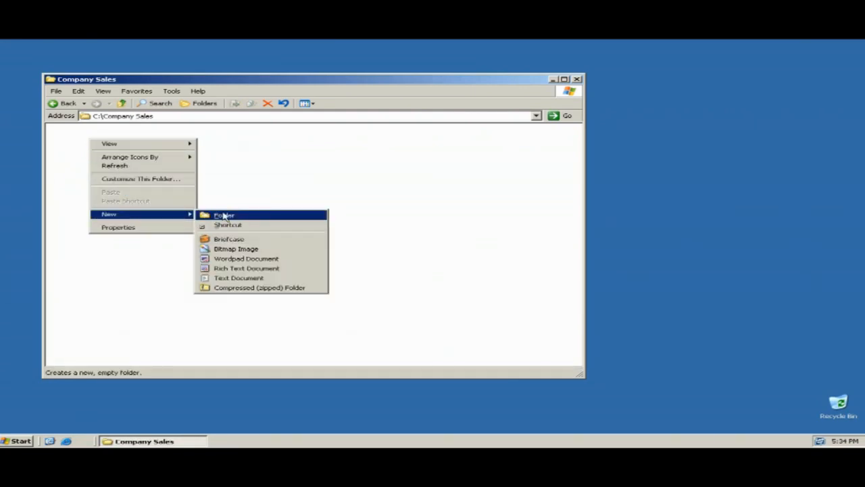
left_click(254, 281)
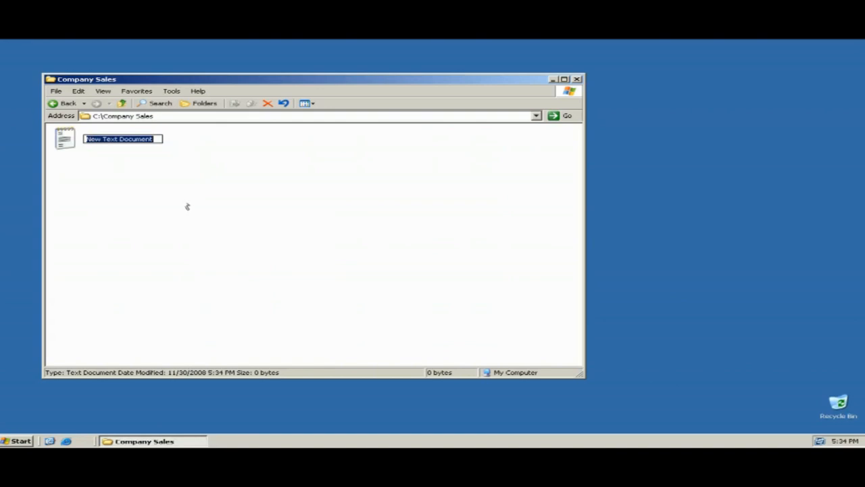
type("Com")
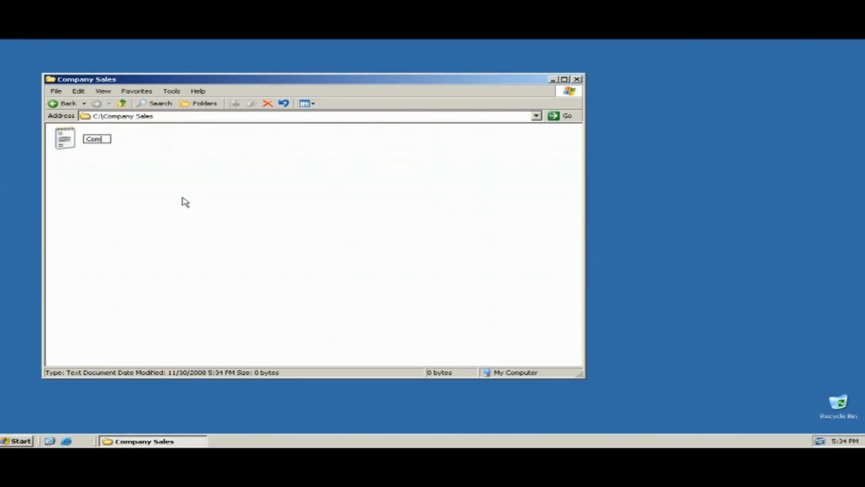
type("pany Sales")
Commit the file name, then write 'These are the company Sales.' in Notepad and save it.
left_click(183, 200)
double_click(69, 142)
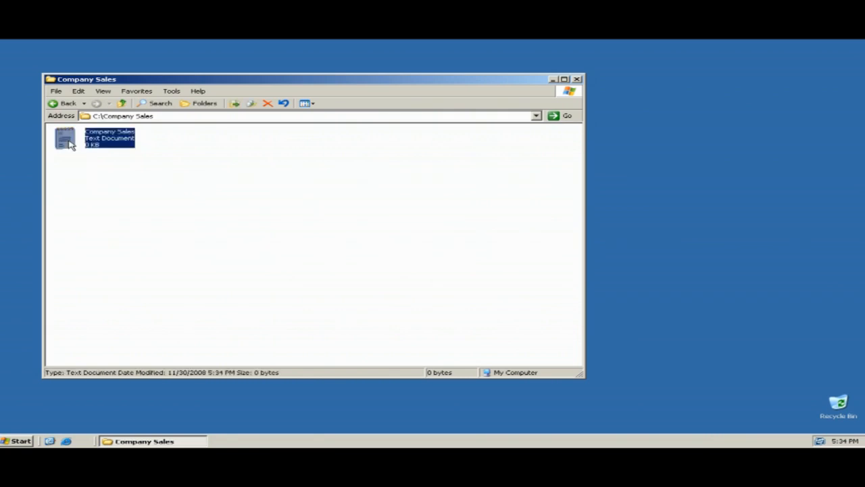
type("Th")
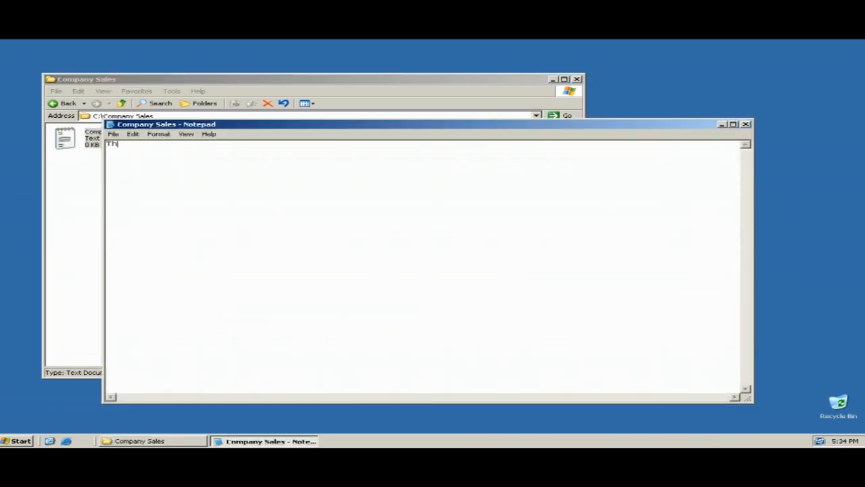
type("ese are the company Sales.")
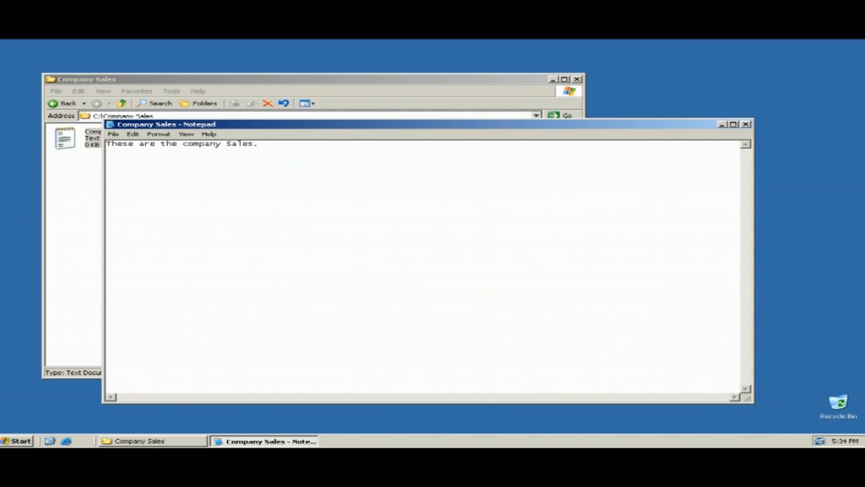
left_click(113, 133)
left_click(135, 163)
Close Notepad and create a new subfolder named 'Sales for 2008' in Company Sales.
left_click(746, 124)
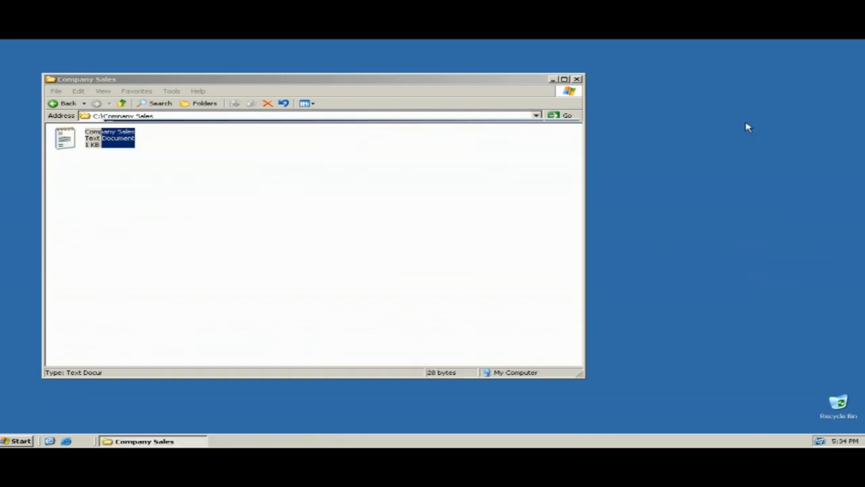
right_click(172, 169)
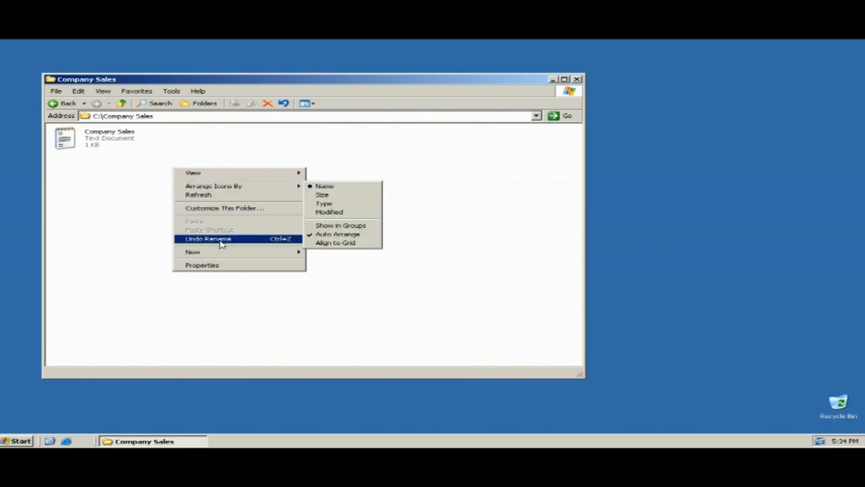
mouse_move(233, 253)
left_click(328, 253)
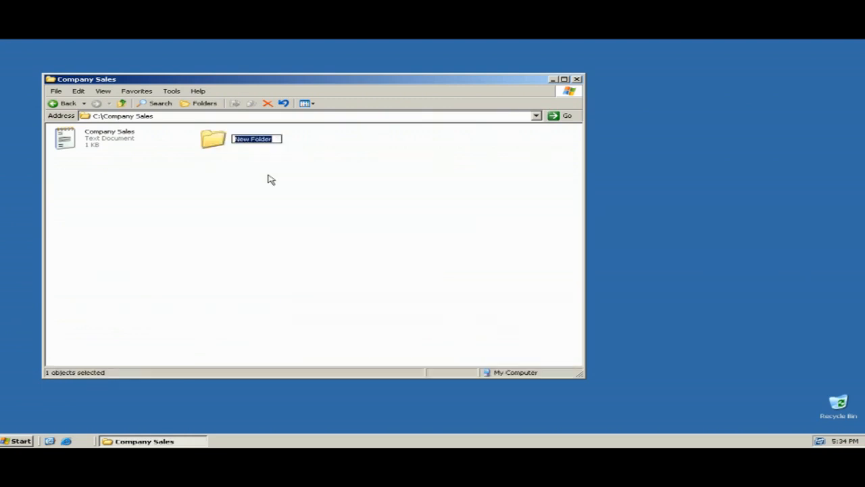
type("Sal")
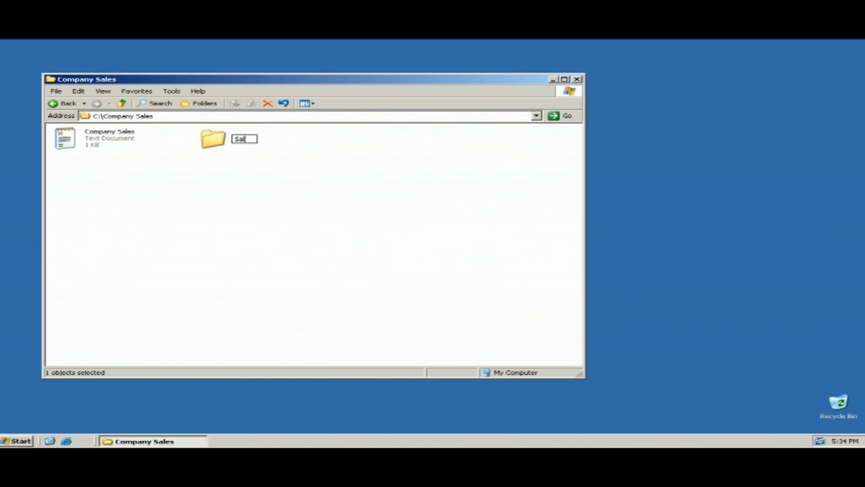
type("es Ror 2008")
left_click(270, 179)
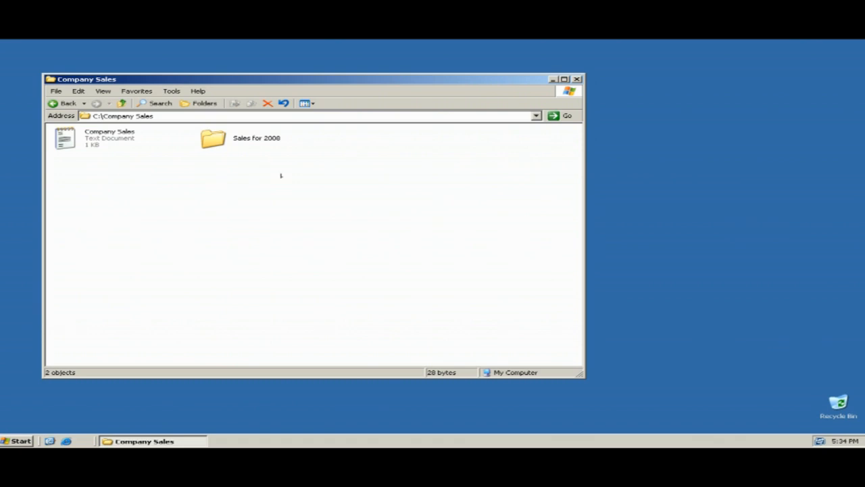
Close the Company Sales window and log off the Sales user.
left_click(577, 79)
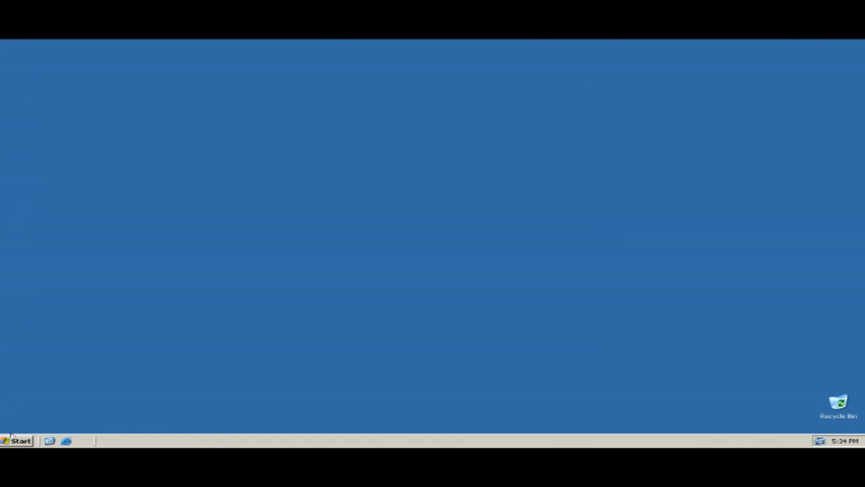
left_click(10, 438)
left_click(179, 426)
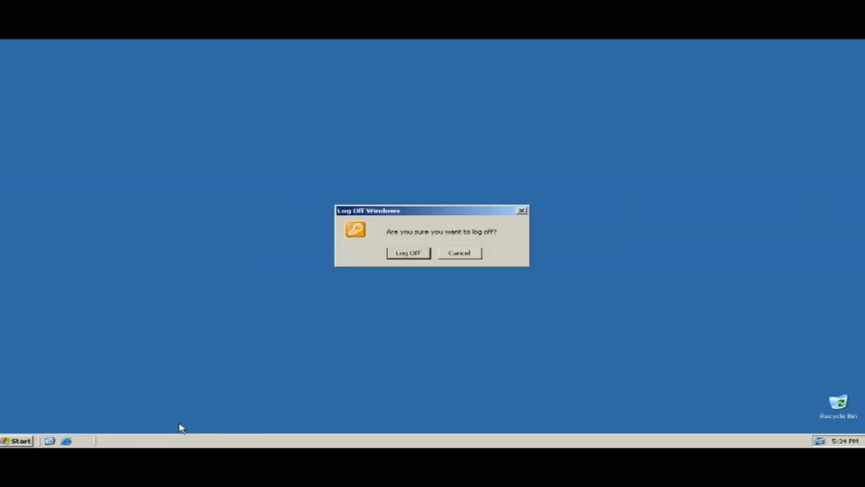
left_click(399, 253)
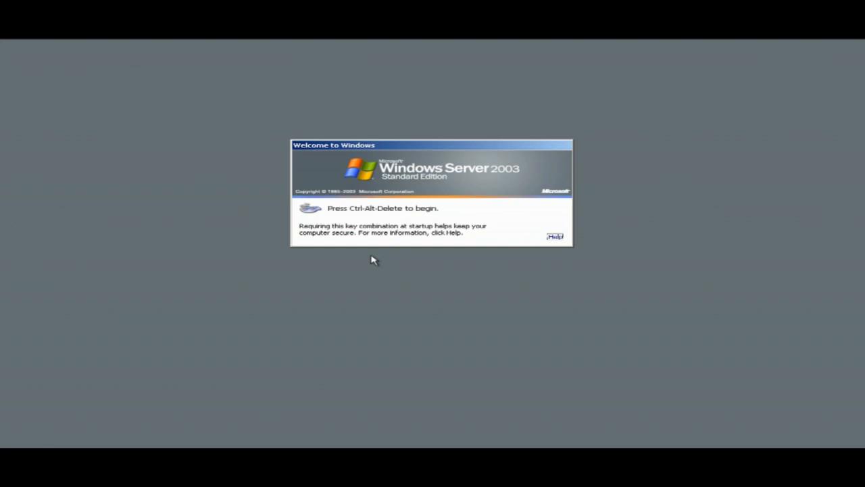
At the Ctrl+Alt+Delete logon prompt, enter the Accounts user's name and password and sign in.
key("ctrl+alt+Delete")
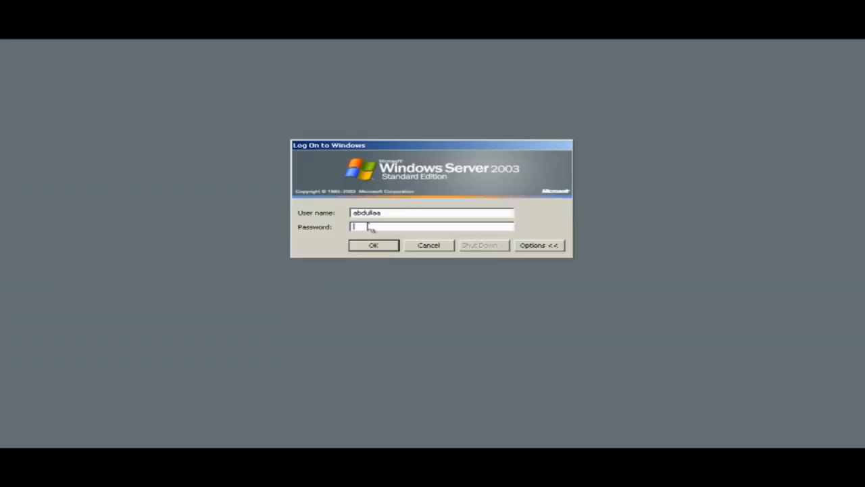
double_click(367, 211)
type("khalida")
left_click(375, 226)
type("*")
left_click(373, 246)
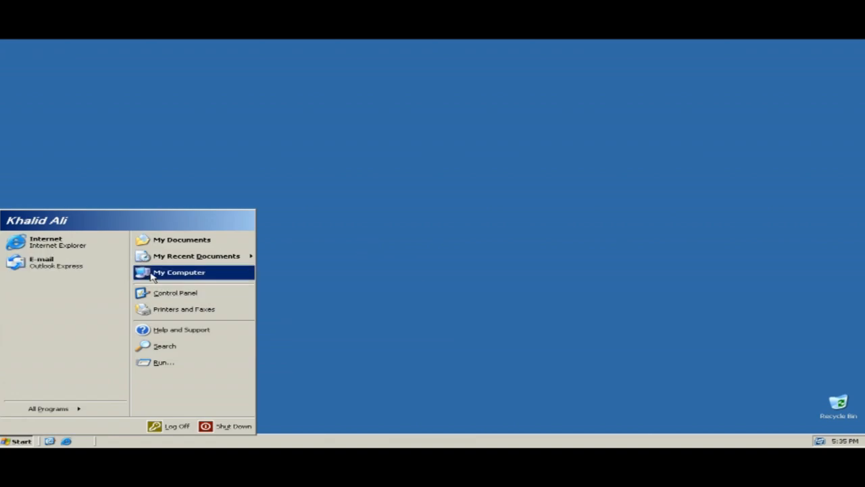
Open the C: drive and try a new text document in Company Sales, getting access denied.
left_click(178, 272)
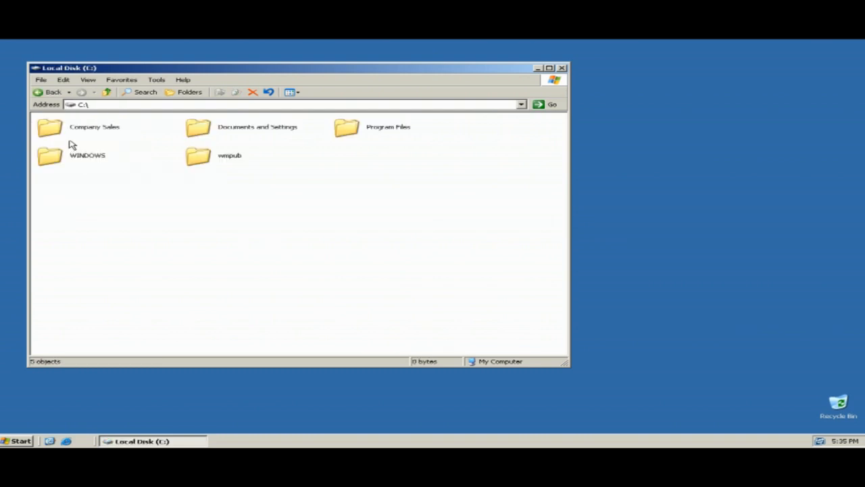
double_click(82, 128)
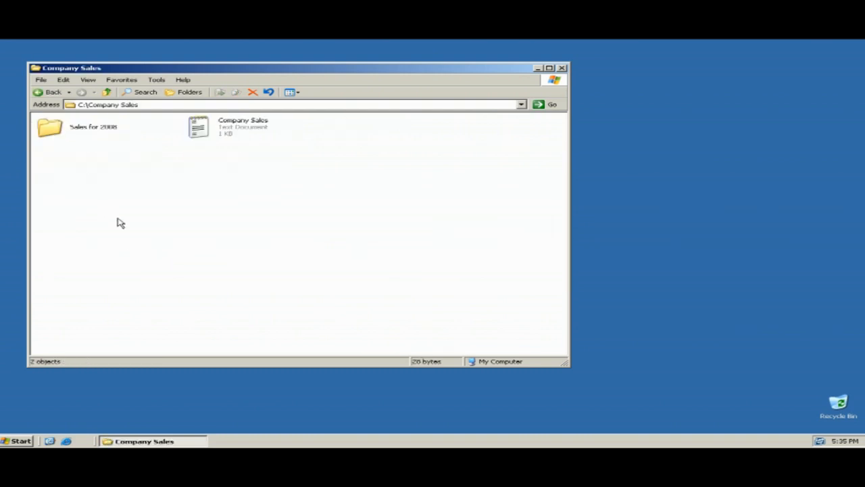
right_click(105, 181)
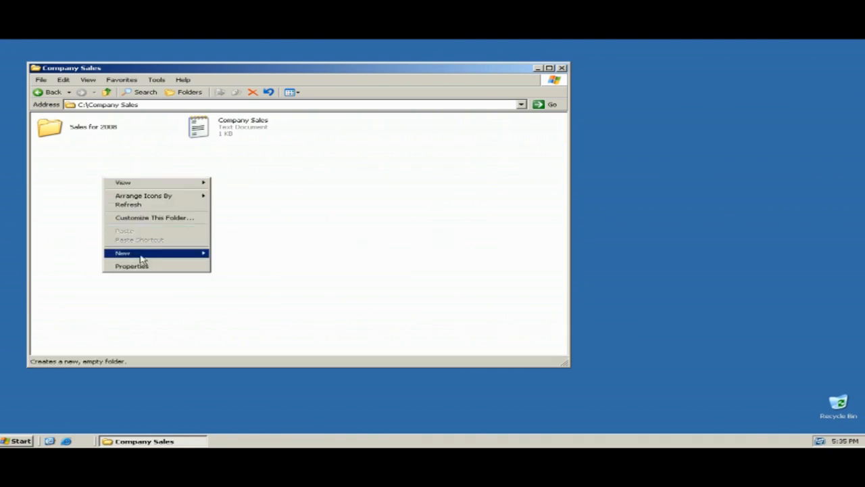
mouse_move(150, 255)
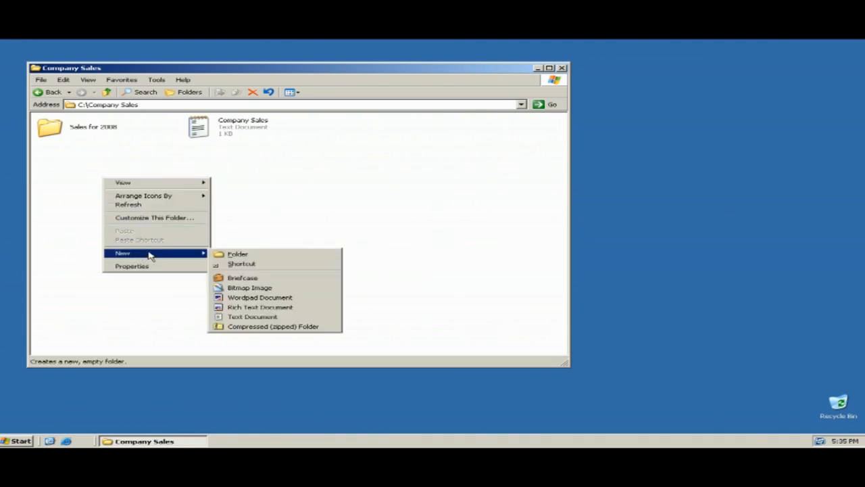
left_click(248, 316)
left_click(426, 268)
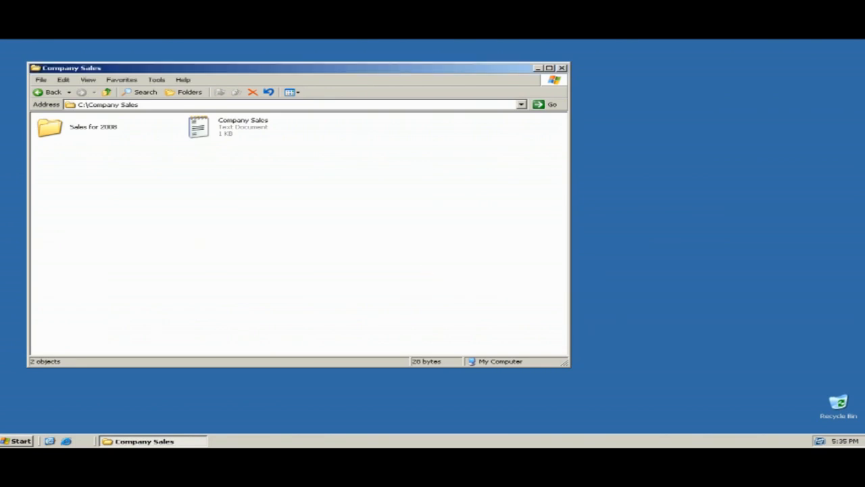
Confirm creating a new folder there is also denied, then open the Company Sales text file.
right_click(110, 192)
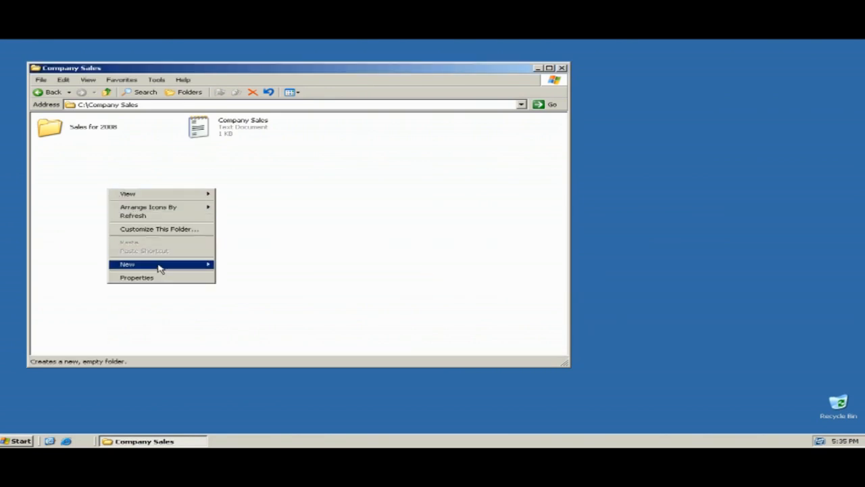
mouse_move(159, 266)
left_click(224, 266)
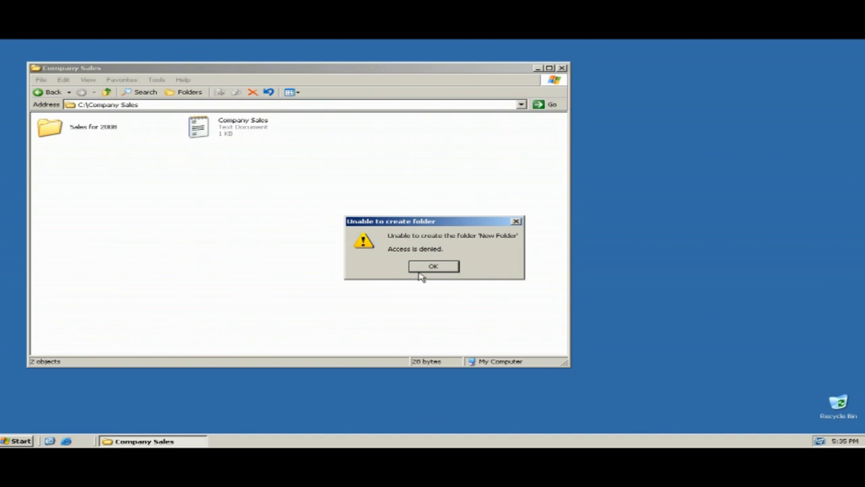
left_click(426, 269)
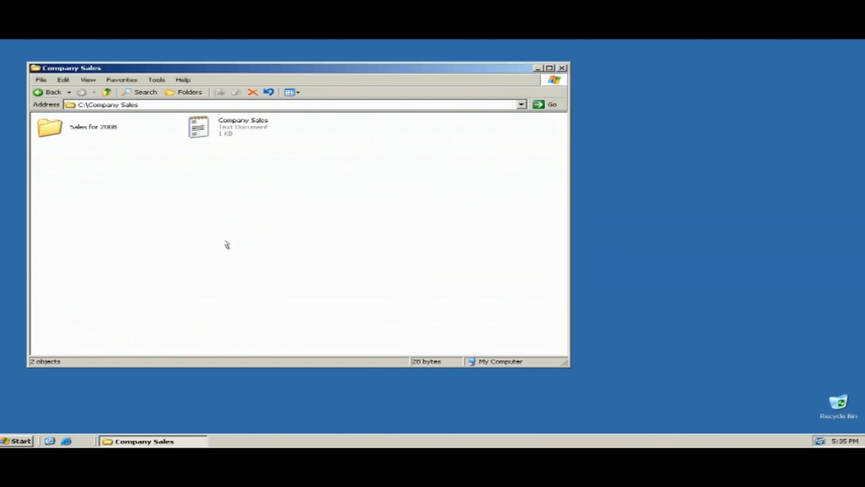
double_click(197, 129)
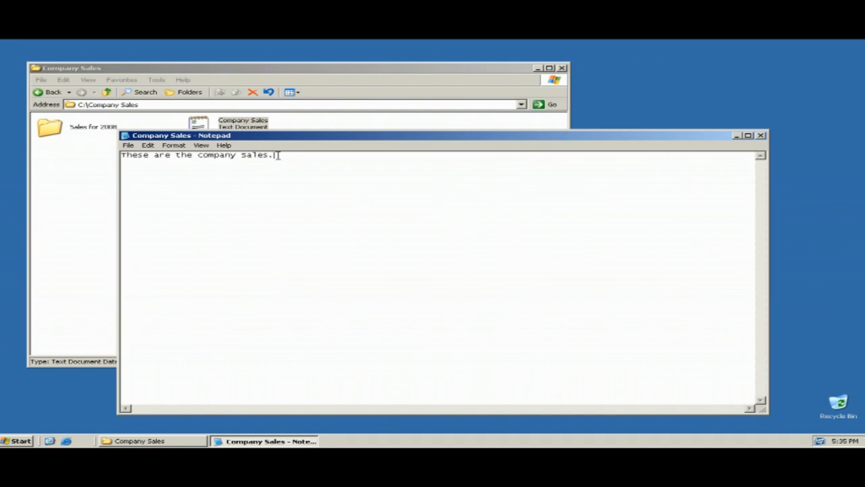
Add the line 'These are also the company accounts.' and try saving, which fails with a cannot-create-file error.
key("Return")
type("ese are also the company accounts.")
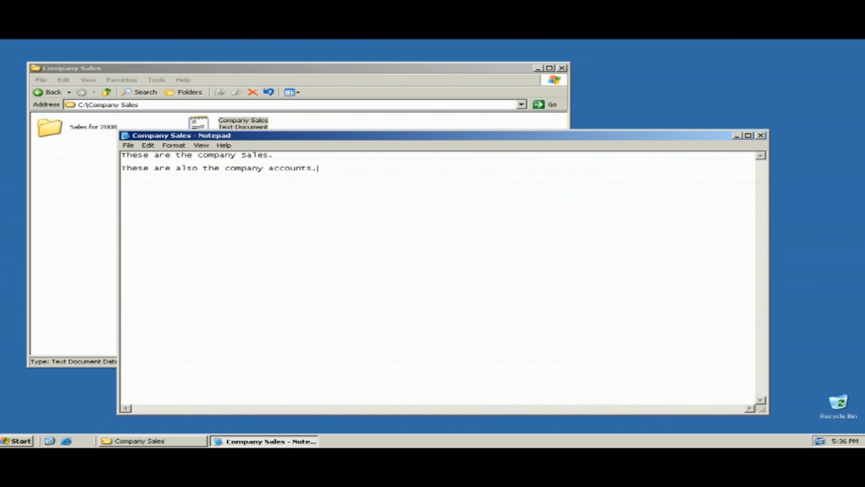
left_click(128, 145)
left_click(142, 172)
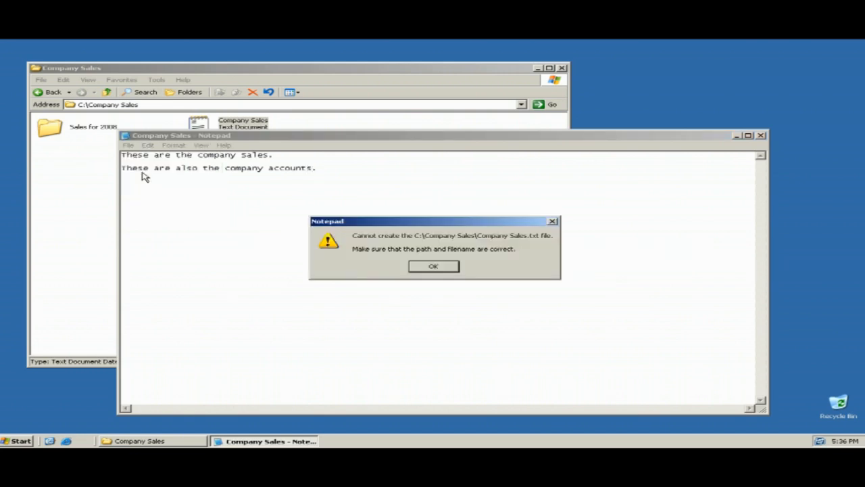
left_click(451, 270)
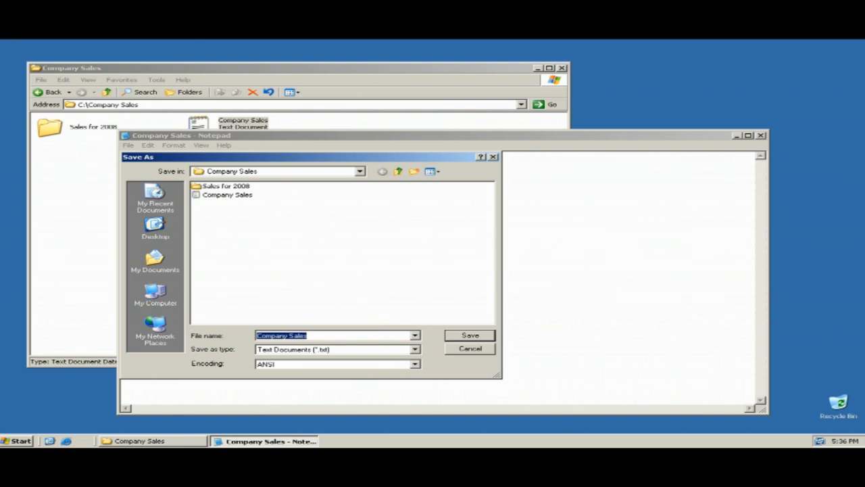
Retry saving as Company Sales and Company Sales 2, decline My Documents, cancel, and exit Notepad.
left_click(469, 336)
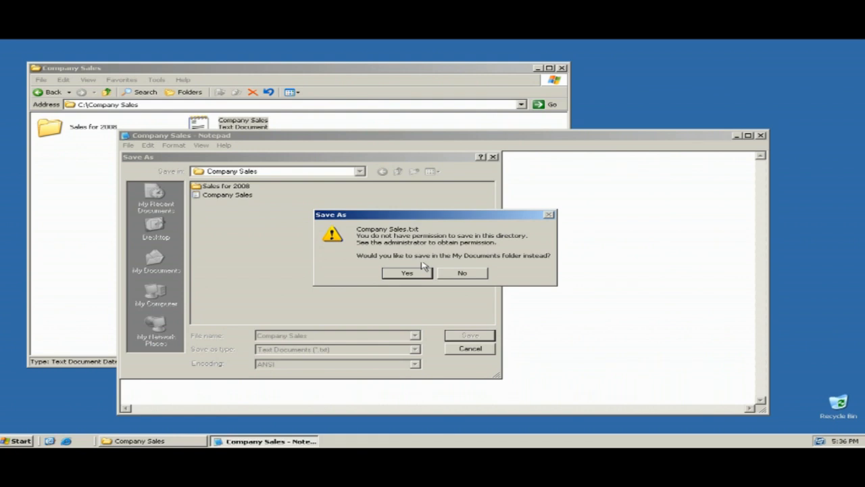
left_click(462, 273)
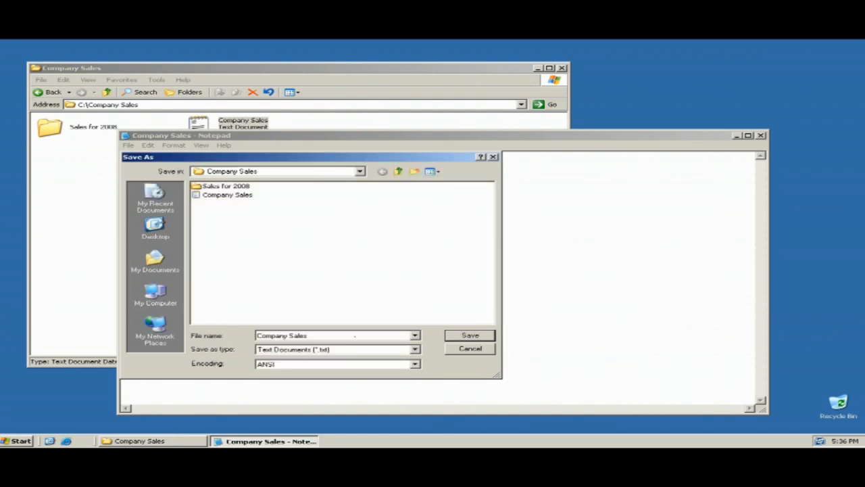
left_click(317, 336)
left_click(450, 336)
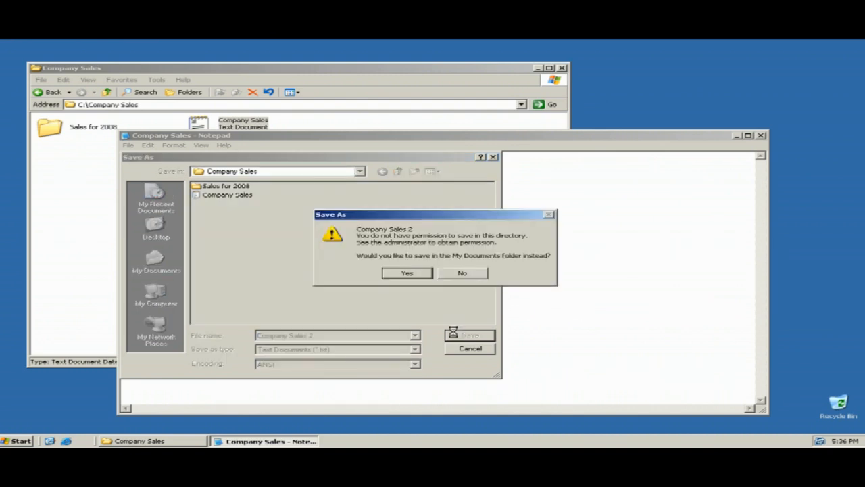
left_click(465, 273)
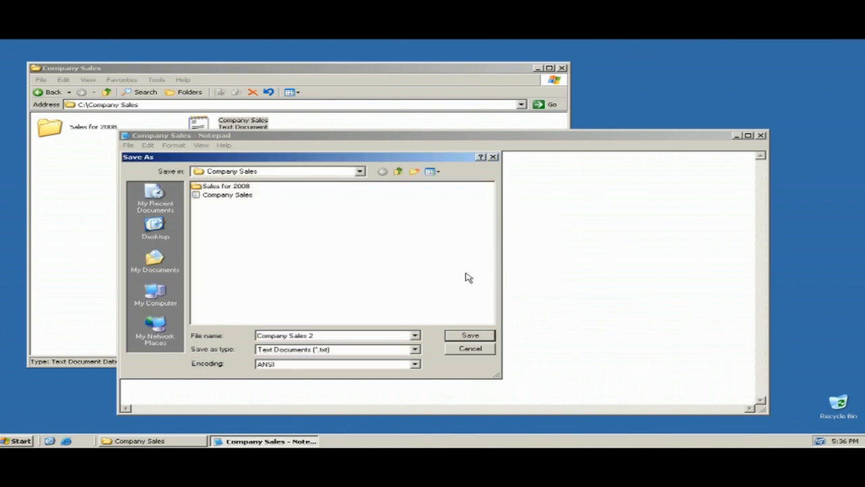
left_click(476, 352)
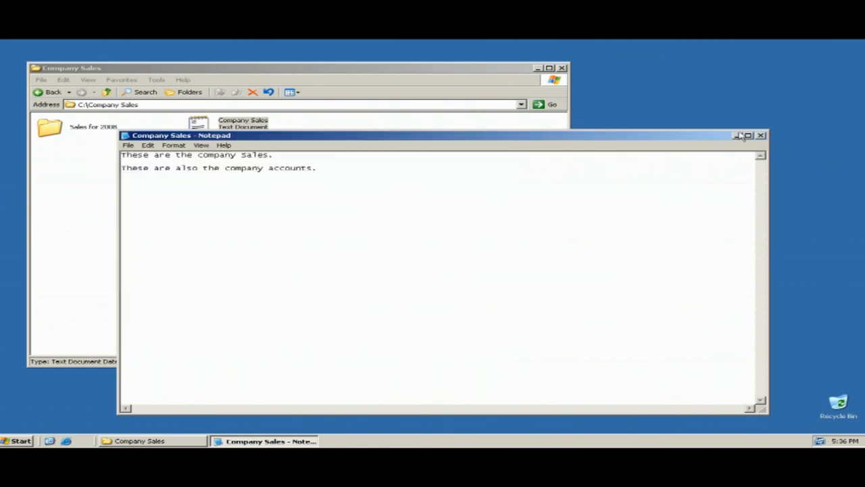
left_click(128, 144)
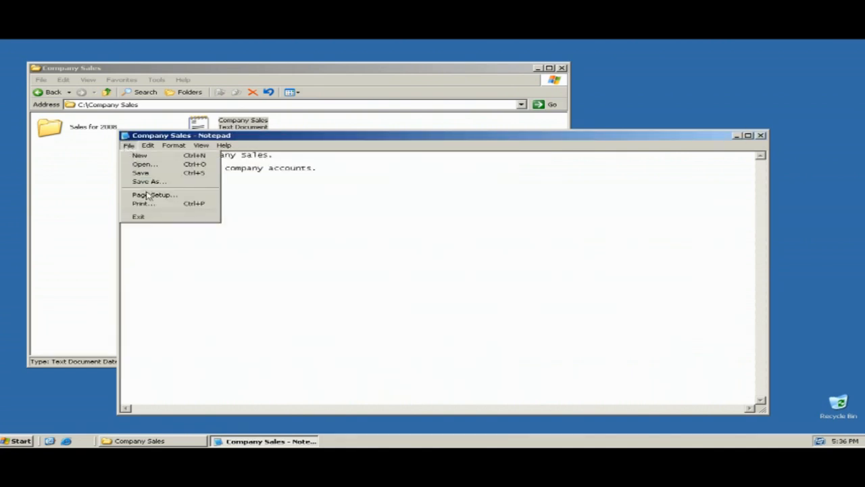
left_click(143, 217)
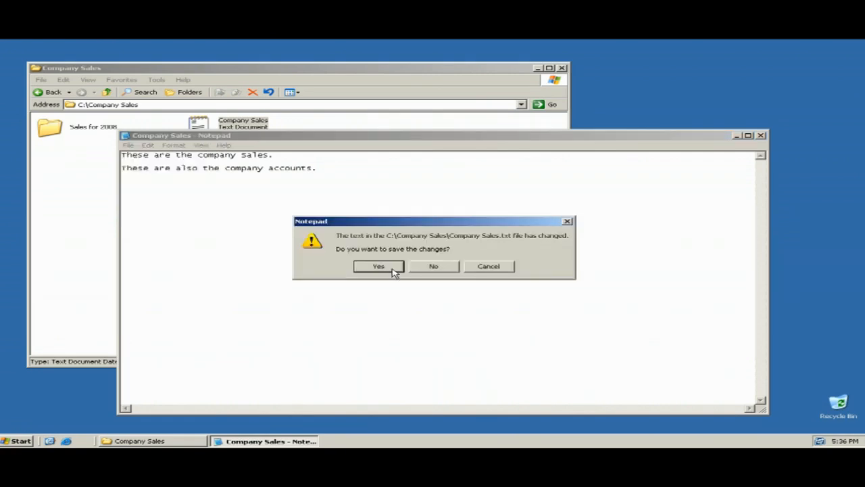
Answer No to saving, open Sales for 2008, and get Access denied creating a text document there.
left_click(433, 267)
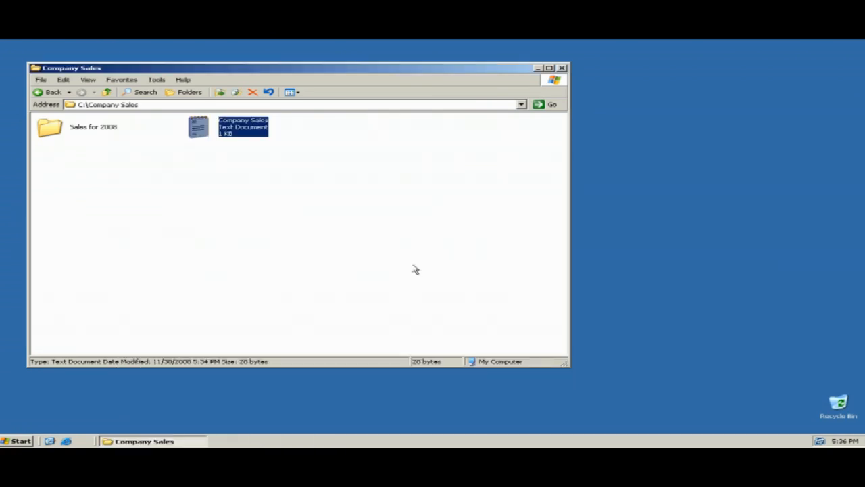
double_click(47, 130)
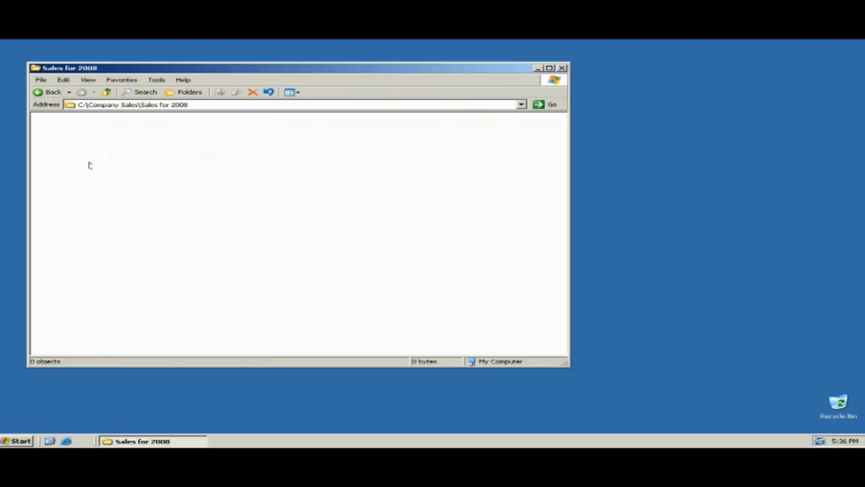
right_click(86, 148)
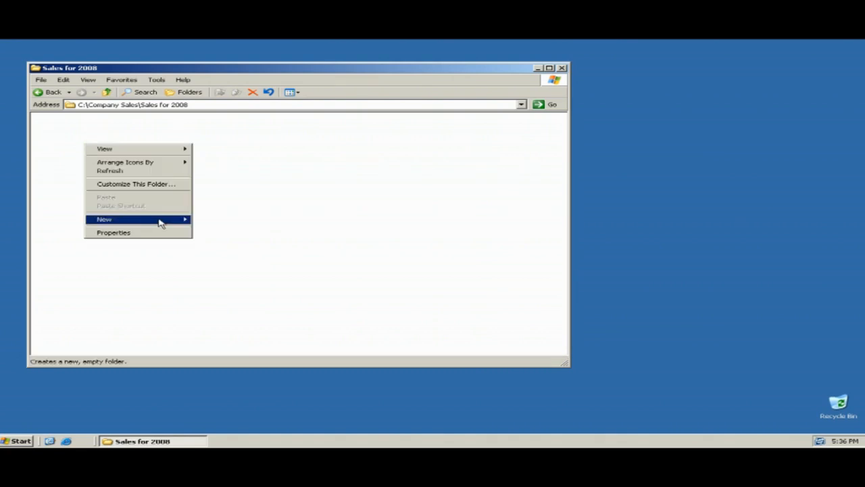
mouse_move(162, 223)
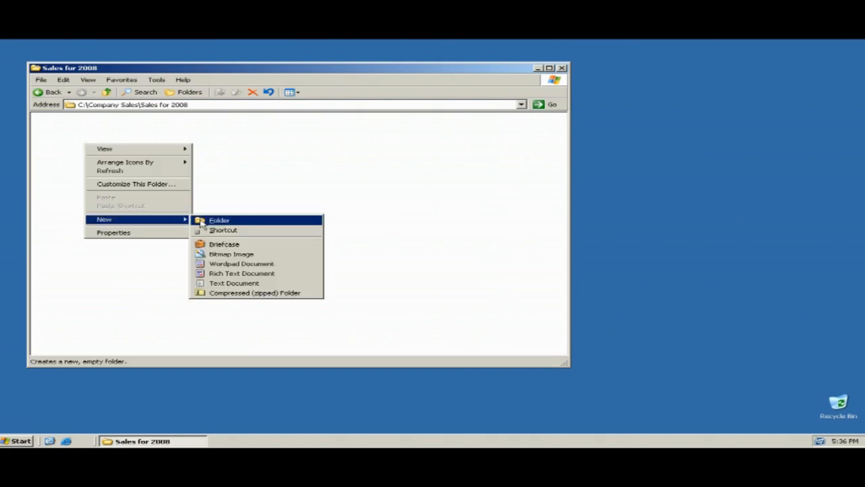
left_click(243, 282)
left_click(436, 267)
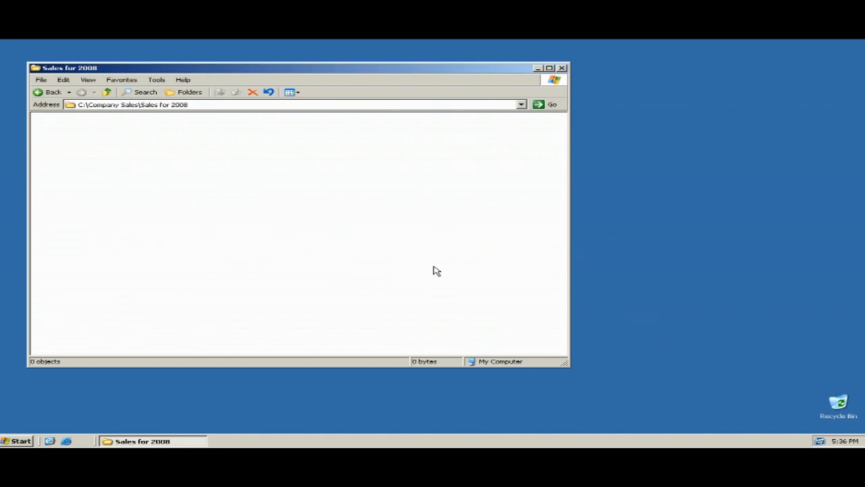